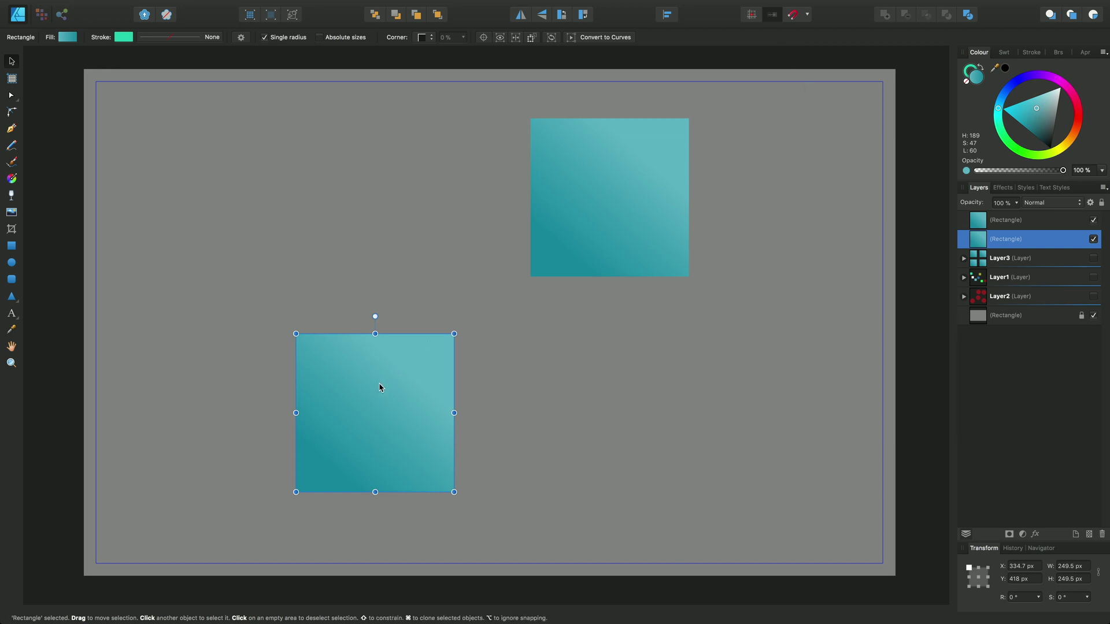
Step: Drag the lower teal square slightly down to X 338.4 px, Y 458.9 px
drag(380, 384, 382, 413)
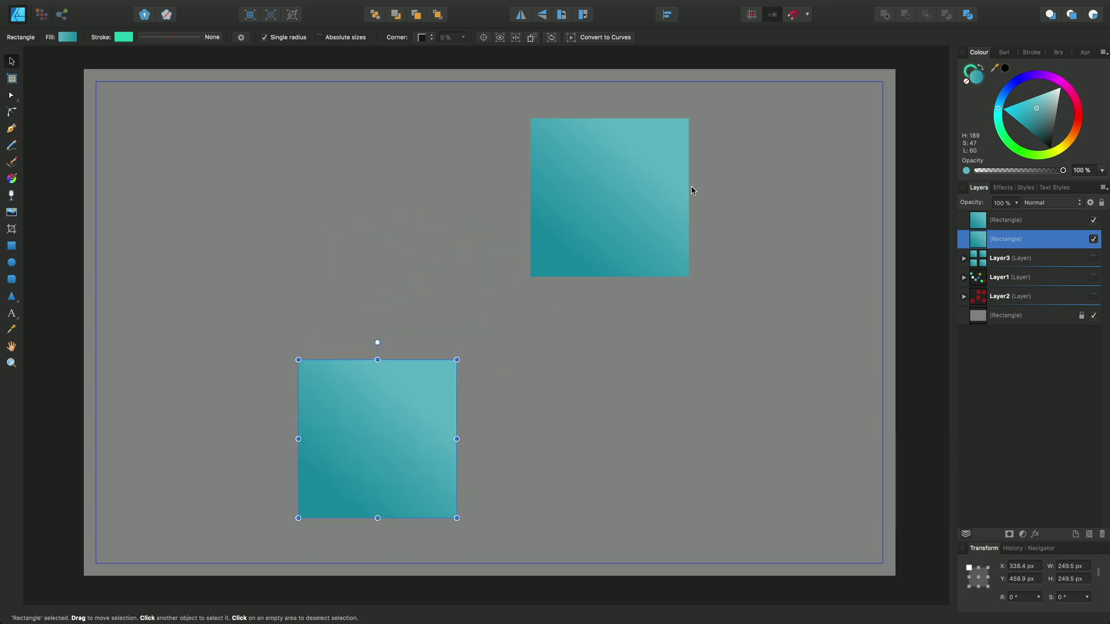
Step: With snapping on, snap the lower square's top-right corner to the upper square's bottom-left corner, at X 390.5 px, Y 419.8 px
click(796, 16)
click(796, 15)
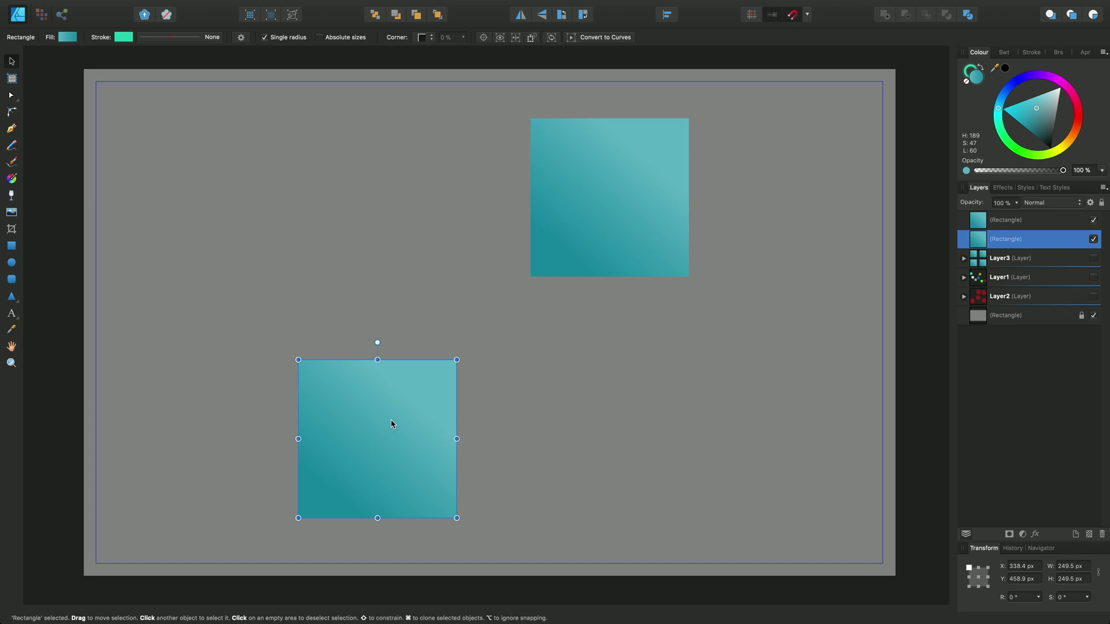
drag(392, 424, 387, 343)
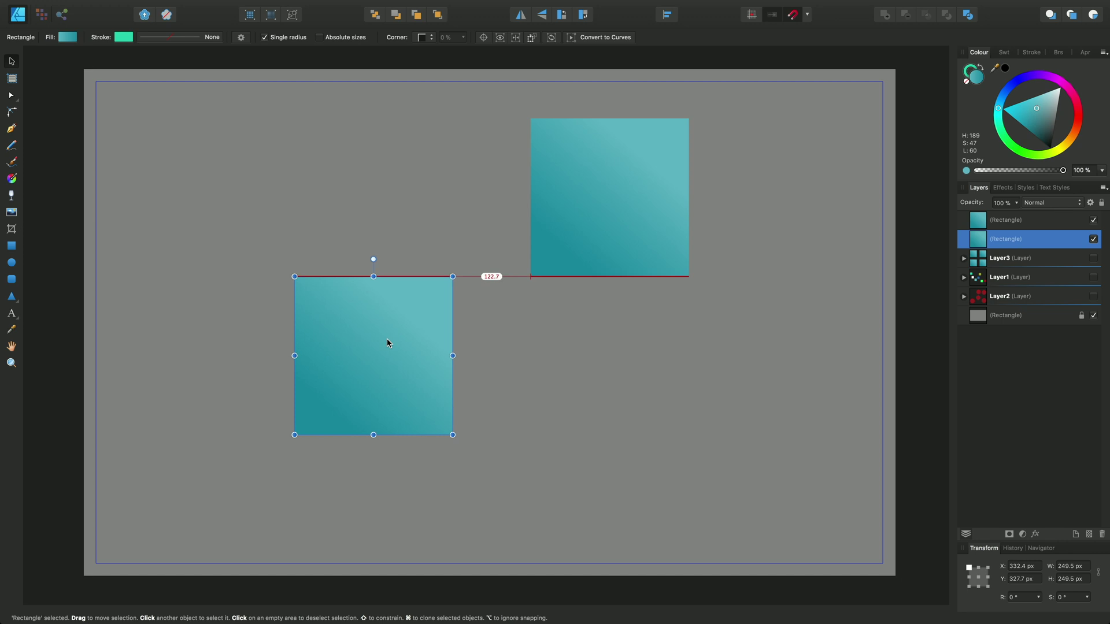
mouse_move(387, 343)
mouse_down()
mouse_move(379, 375)
mouse_move(384, 339)
mouse_up()
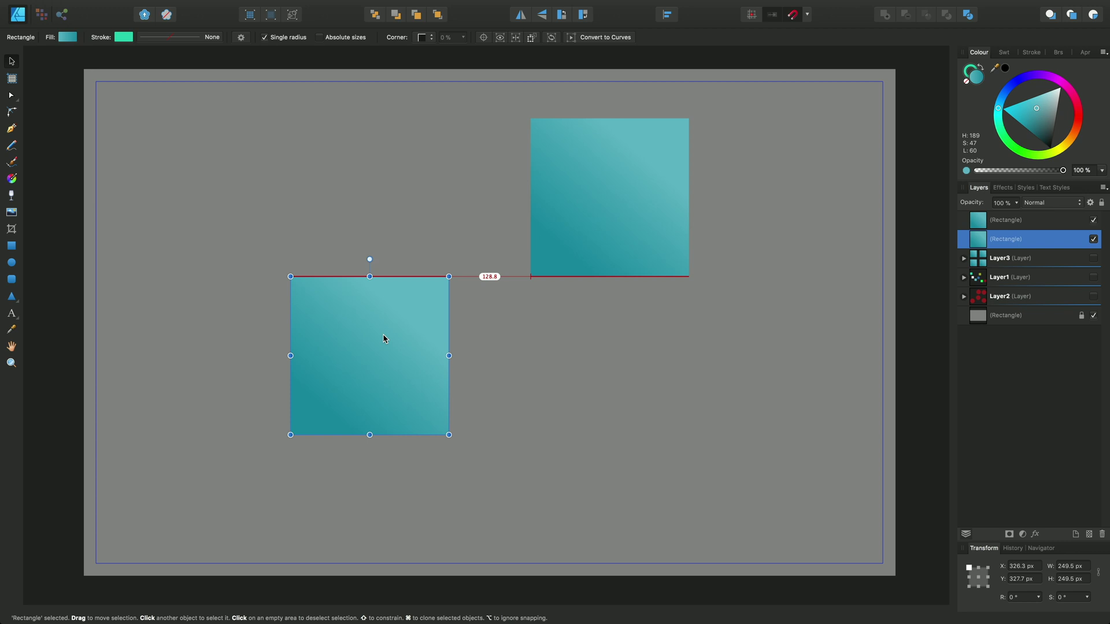
drag(385, 339, 465, 343)
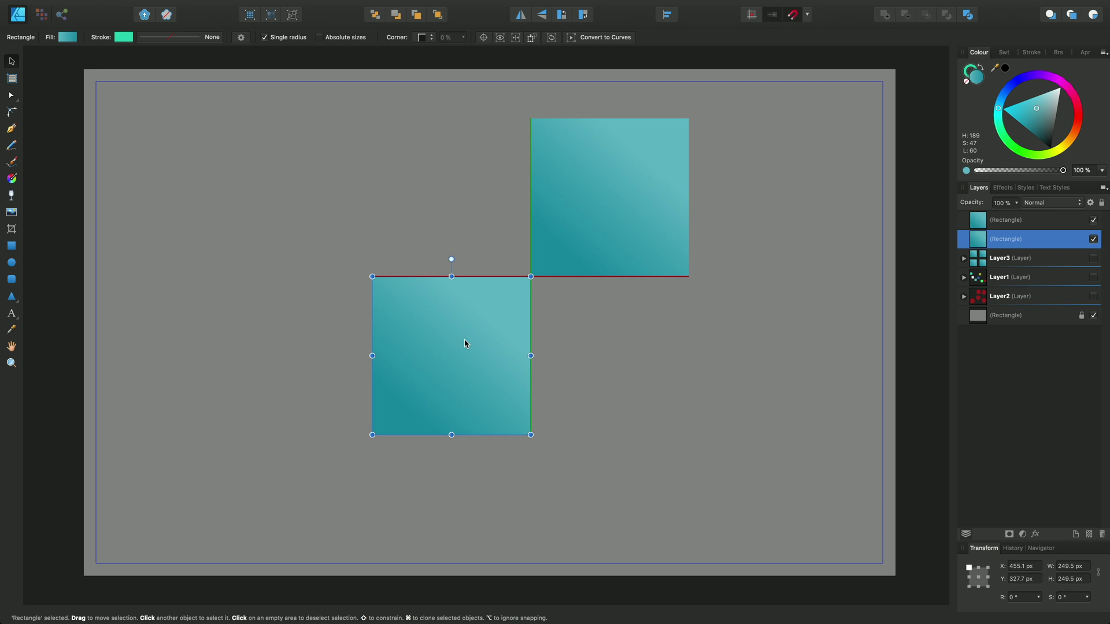
mouse_move(465, 340)
mouse_down()
mouse_move(456, 348)
mouse_move(463, 339)
mouse_up()
Step: Snap the lower square's centre onto the upper square's bottom-left corner, at X 579.8 px, Y 203 px
drag(461, 340, 428, 399)
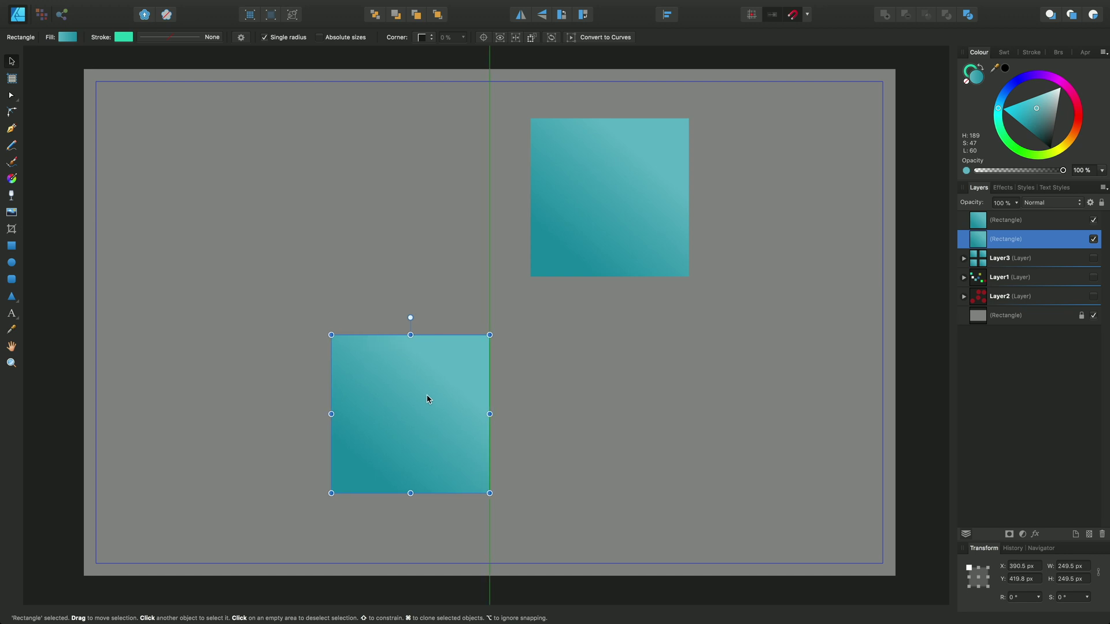
drag(428, 399, 533, 260)
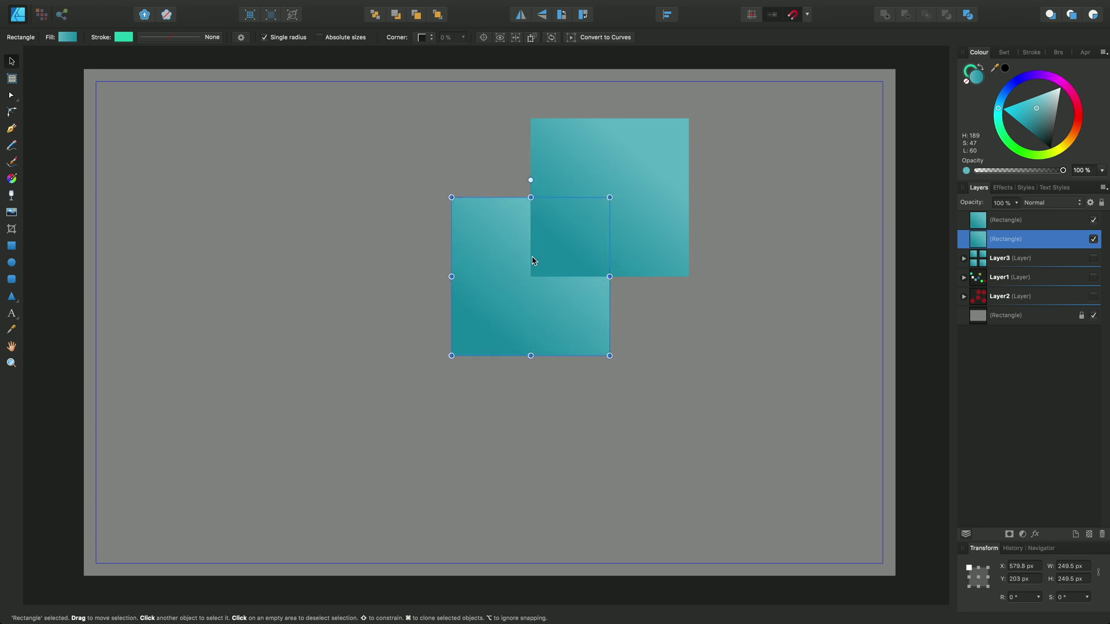
Step: In the snapping options, open the Preset list to choose Page layouts with objects
click(807, 16)
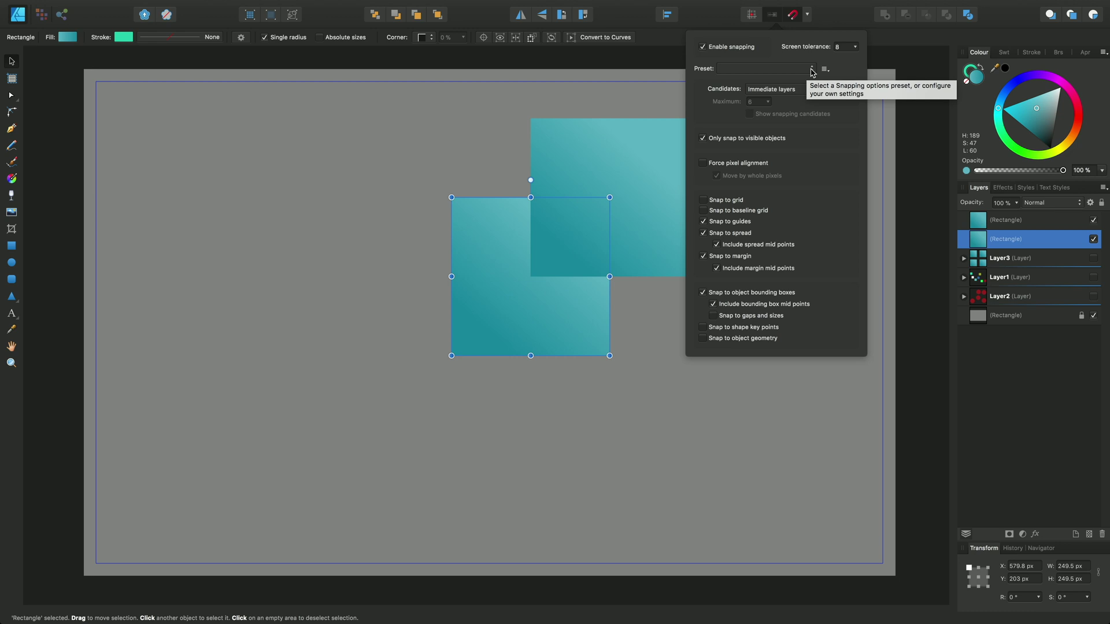
click(813, 71)
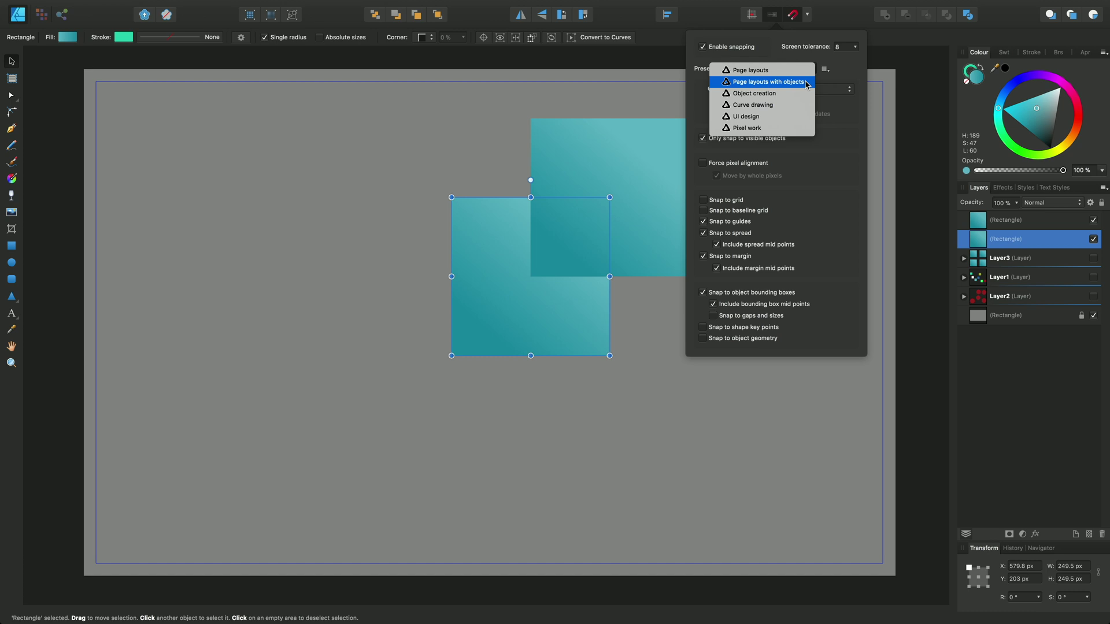
click(807, 82)
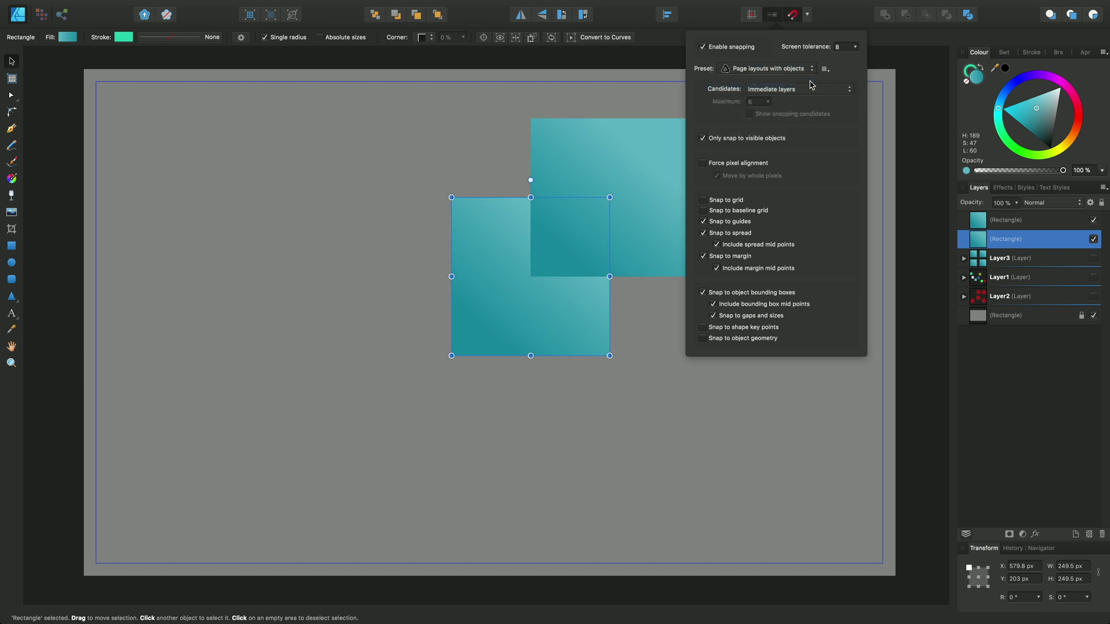
click(781, 70)
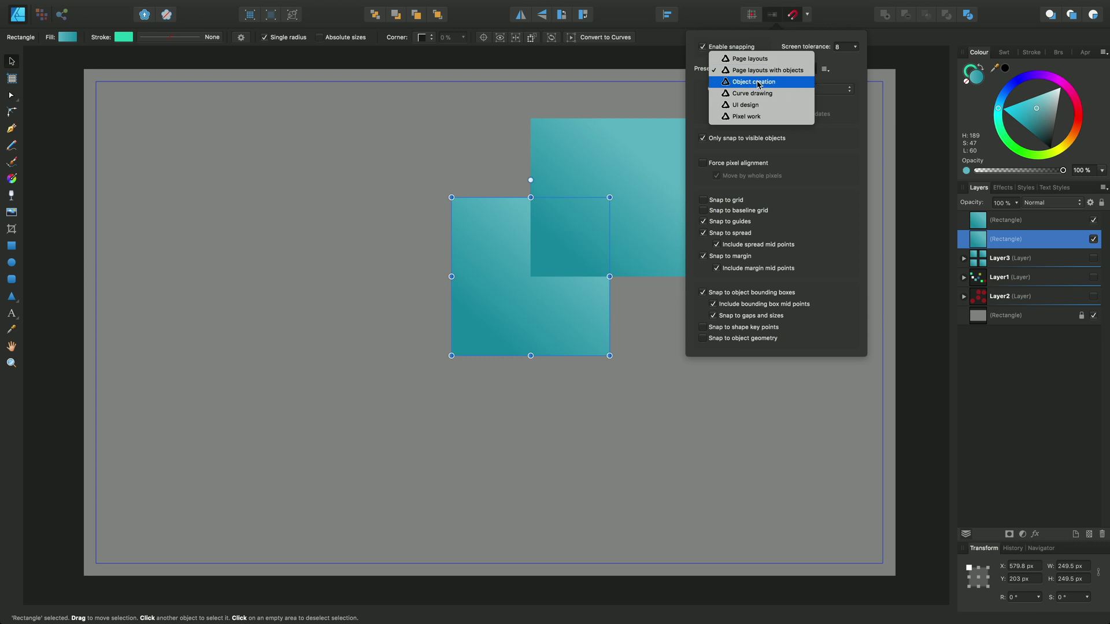
click(758, 85)
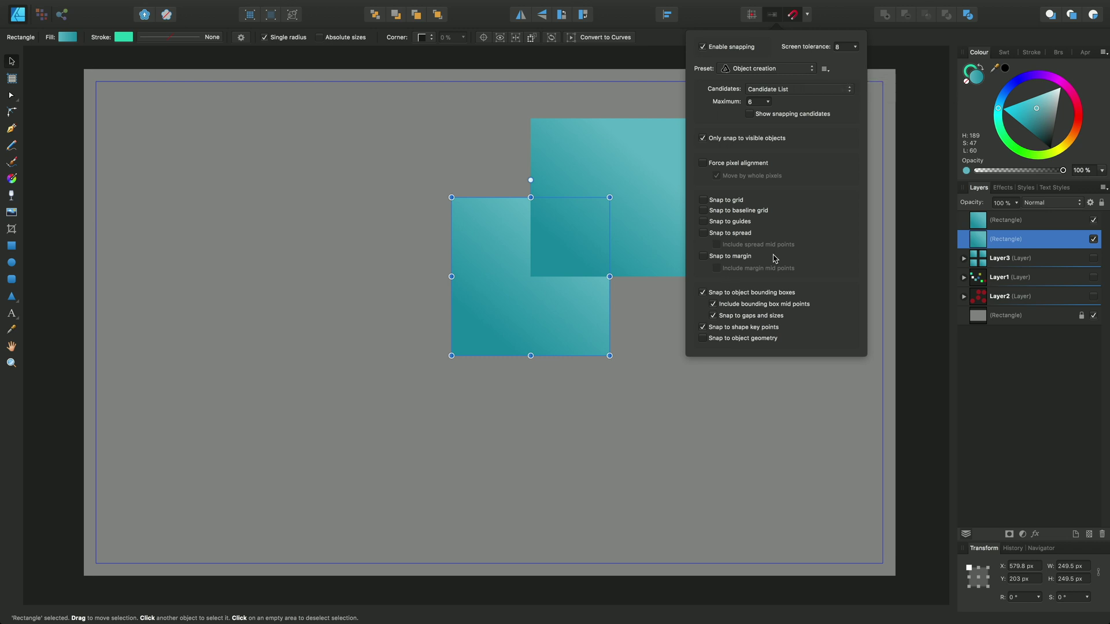
click(786, 69)
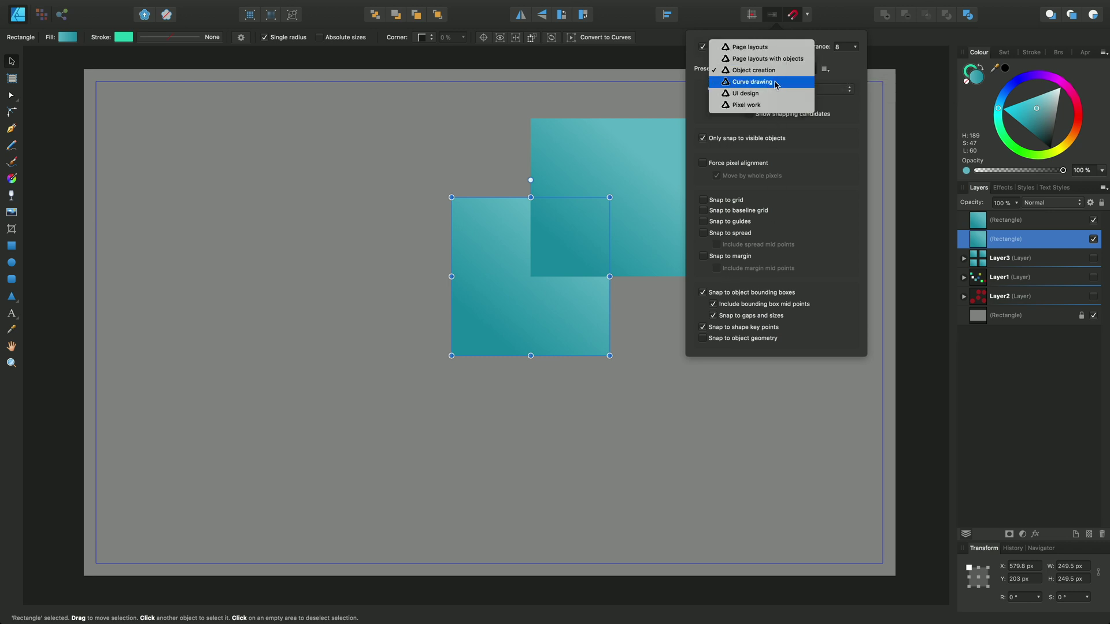
click(776, 84)
click(778, 71)
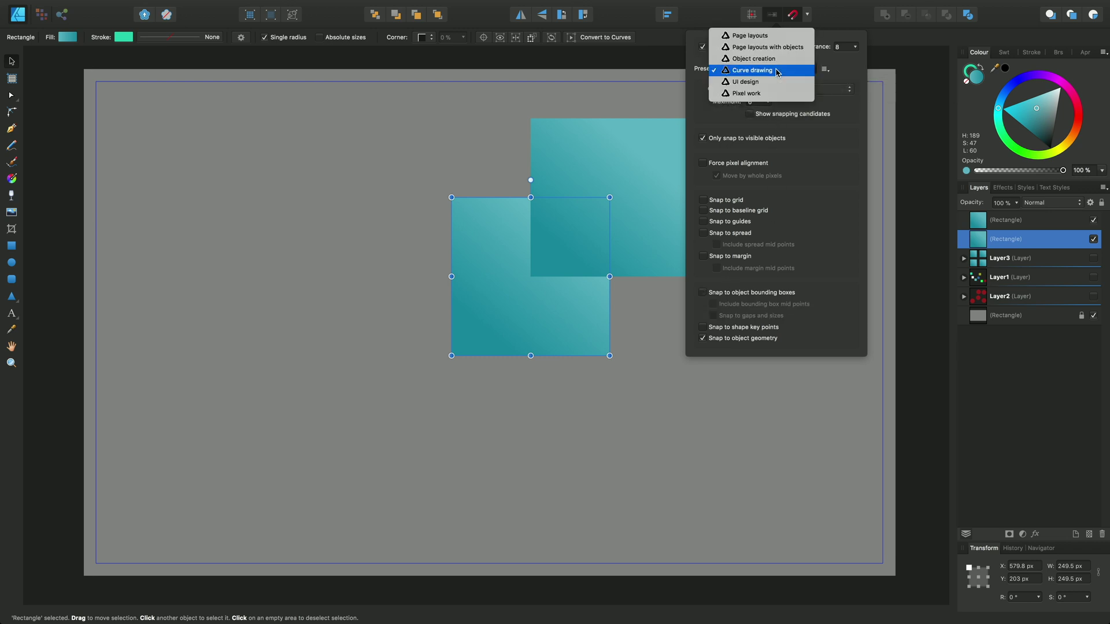
click(768, 82)
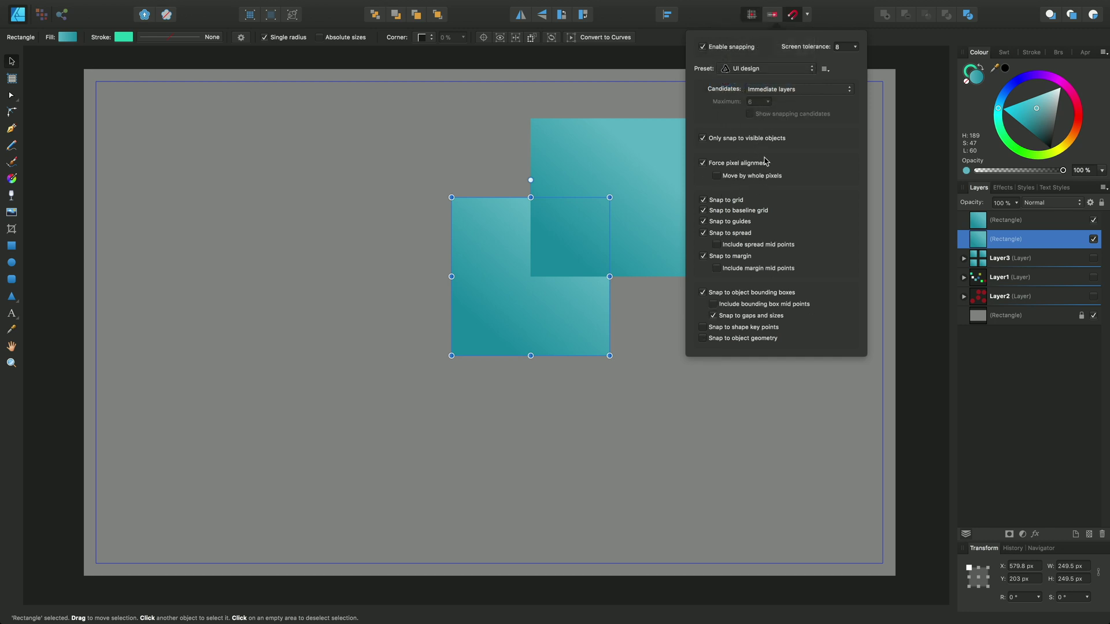
click(801, 70)
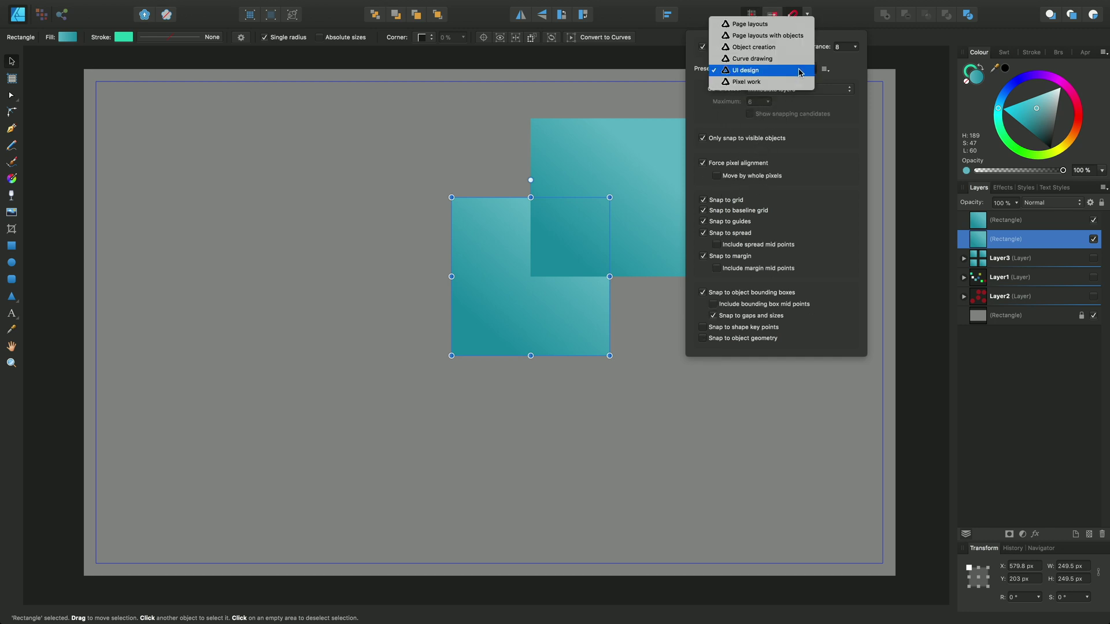
click(780, 85)
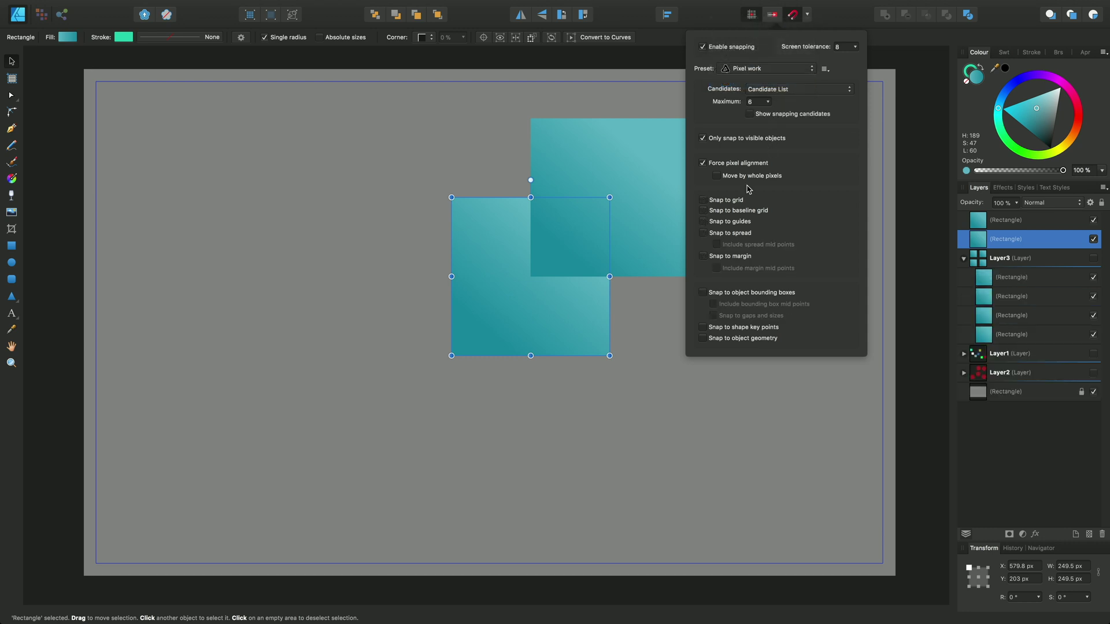
click(768, 70)
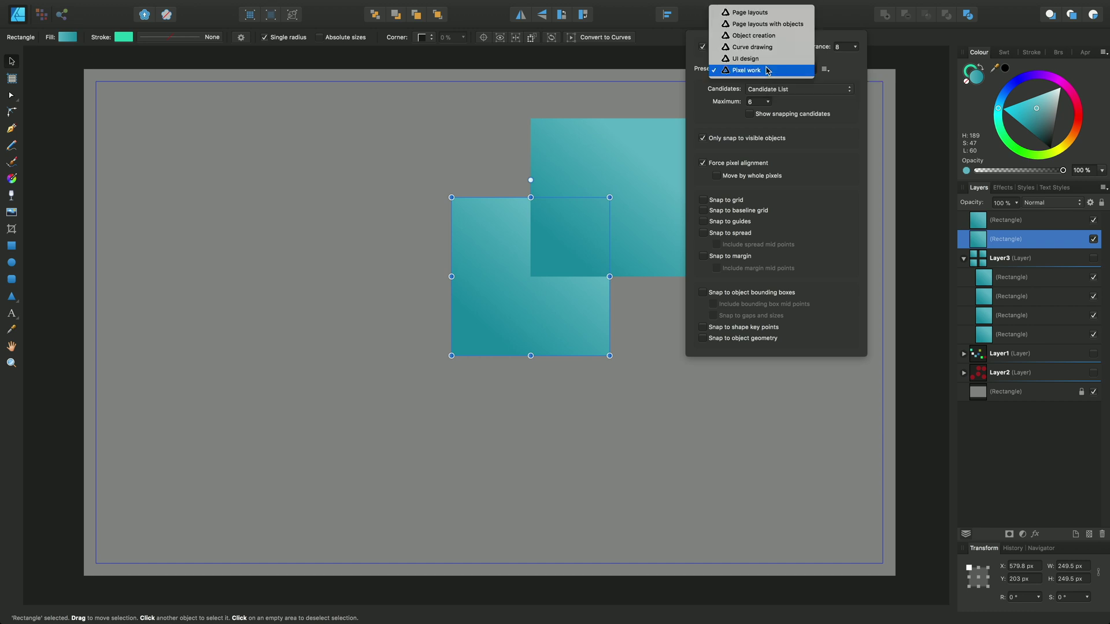
click(764, 24)
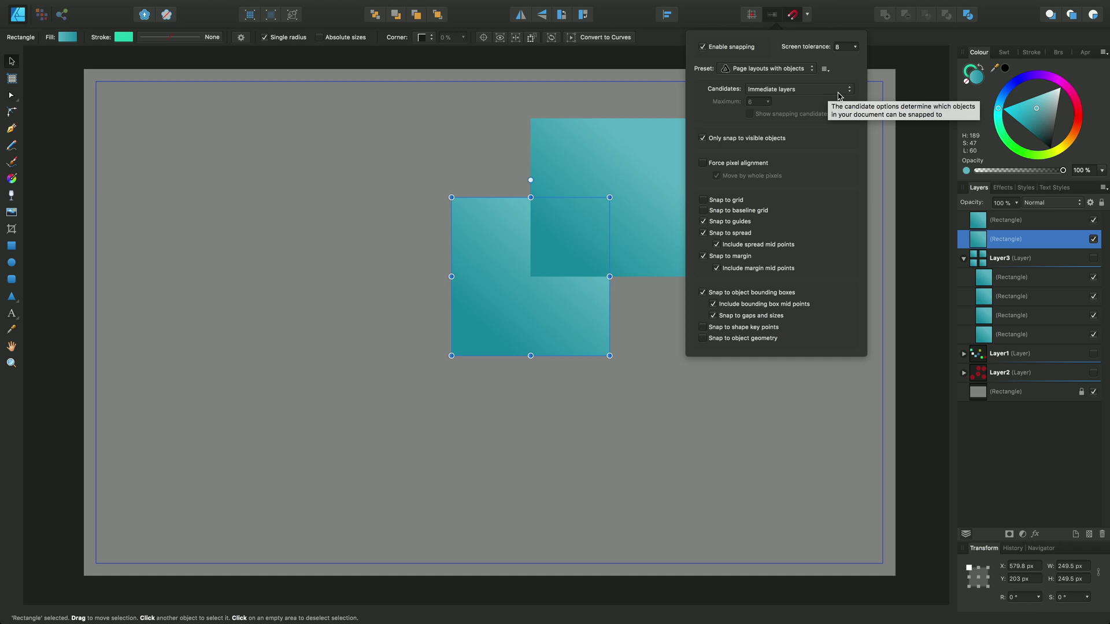
Step: Hide the two demo rectangles, show Layer3's four teal squares, and clear the selection
click(1093, 220)
click(1094, 238)
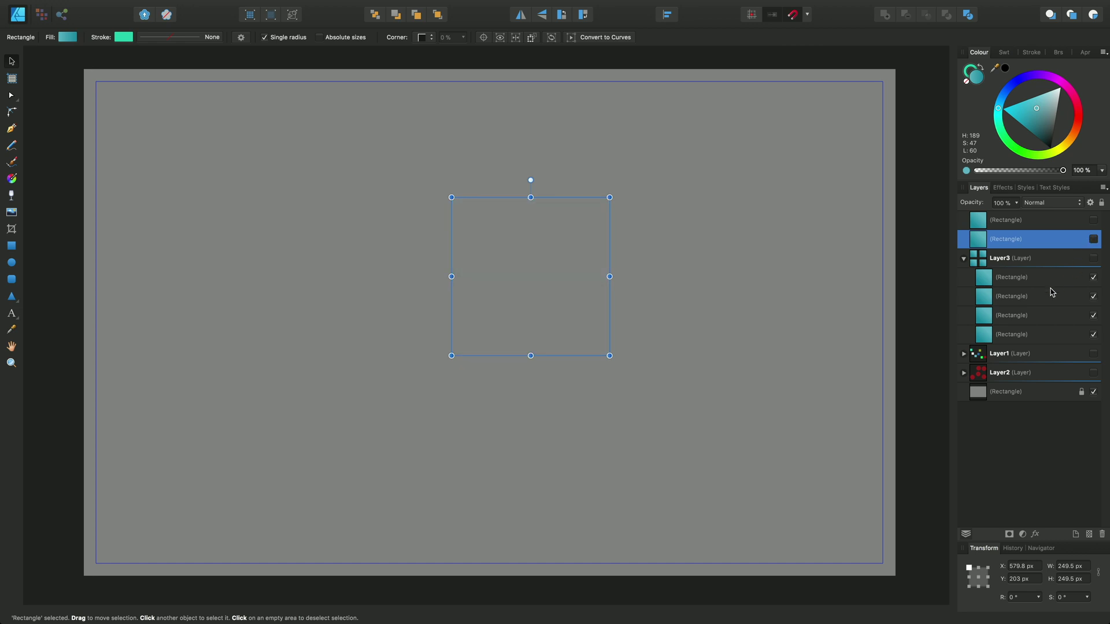
click(1093, 259)
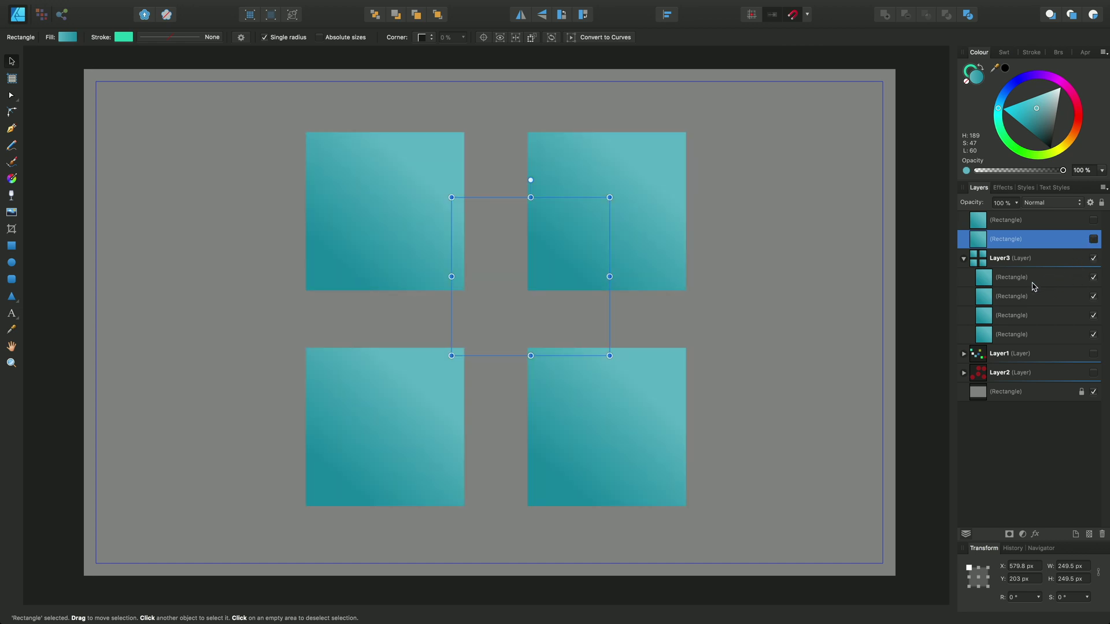
click(805, 282)
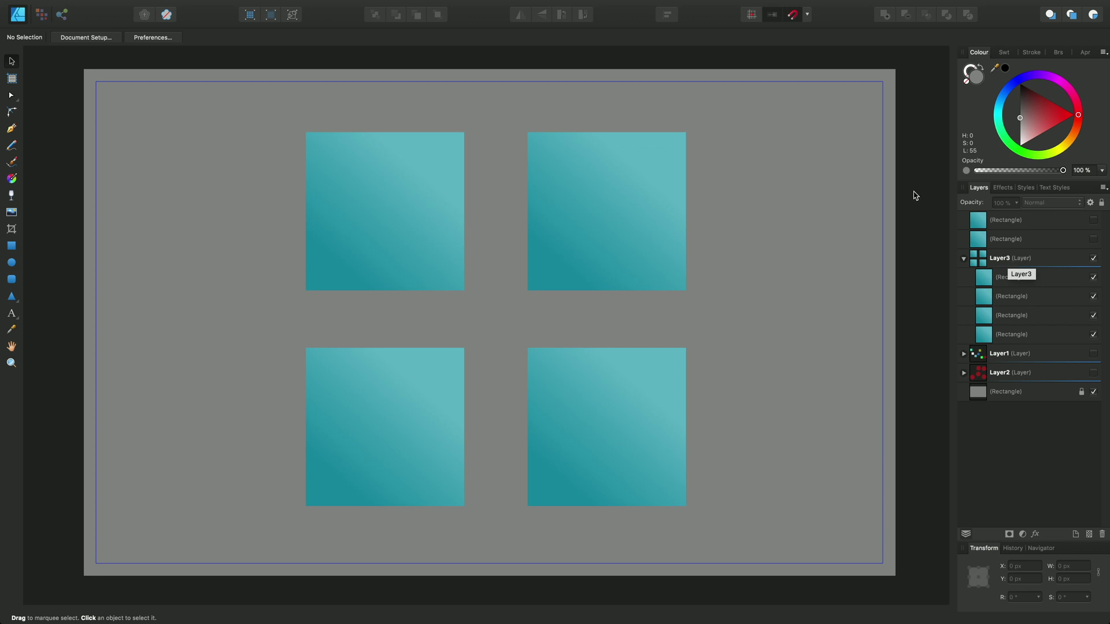
Step: Nudge the top-left teal square slightly to the right
click(808, 14)
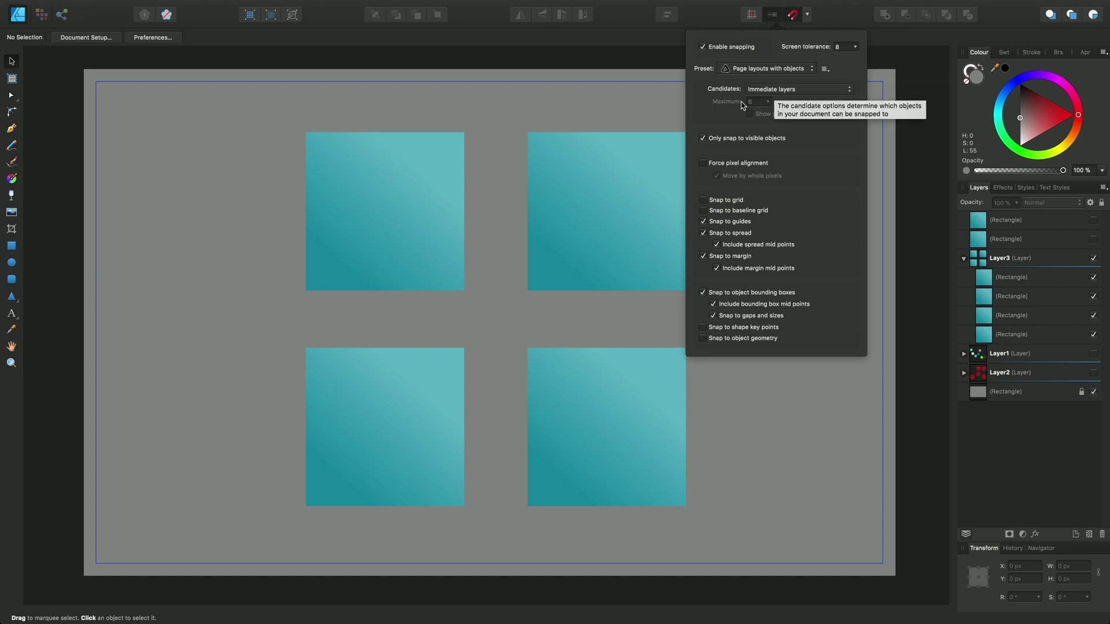
click(362, 220)
mouse_move(407, 235)
mouse_down()
mouse_move(456, 253)
mouse_move(457, 241)
mouse_move(432, 243)
mouse_move(387, 263)
mouse_move(376, 251)
mouse_move(389, 270)
mouse_move(254, 251)
mouse_move(223, 277)
mouse_move(238, 277)
mouse_move(238, 221)
mouse_move(400, 225)
mouse_up()
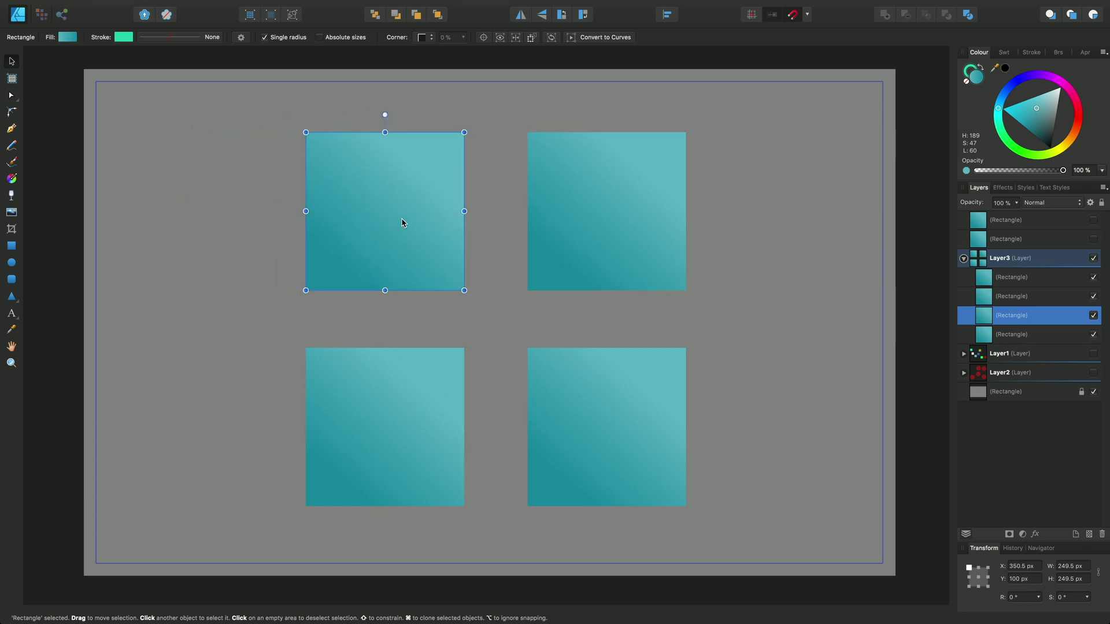
Step: Show both demo rectangles again and shift the lower-left square to X 369 px, Y 450.5 px
click(808, 16)
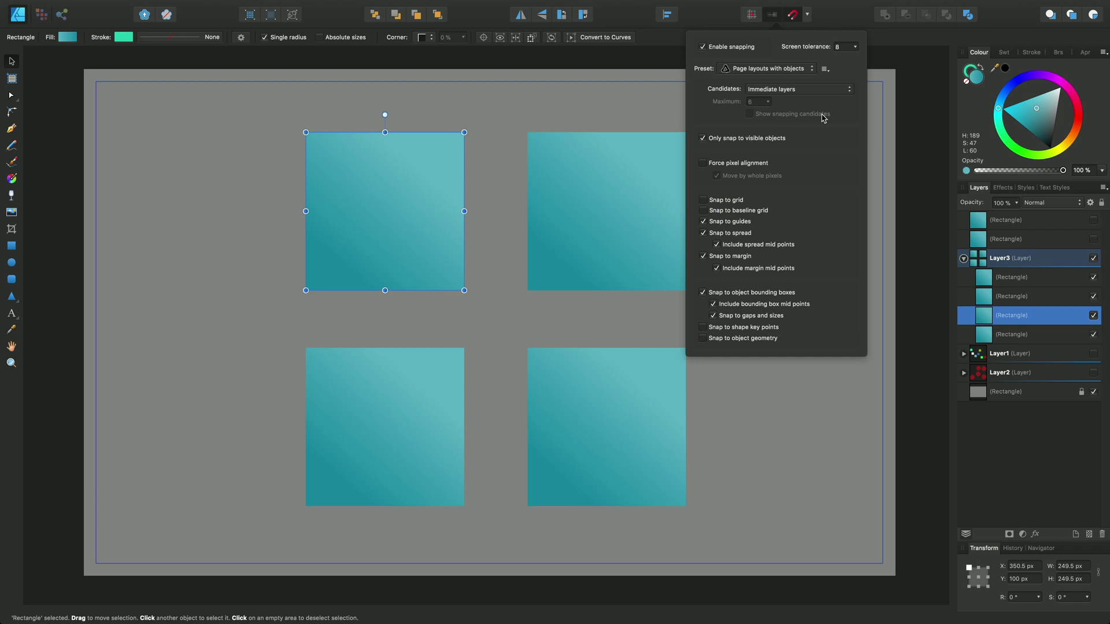
click(1094, 220)
click(1093, 239)
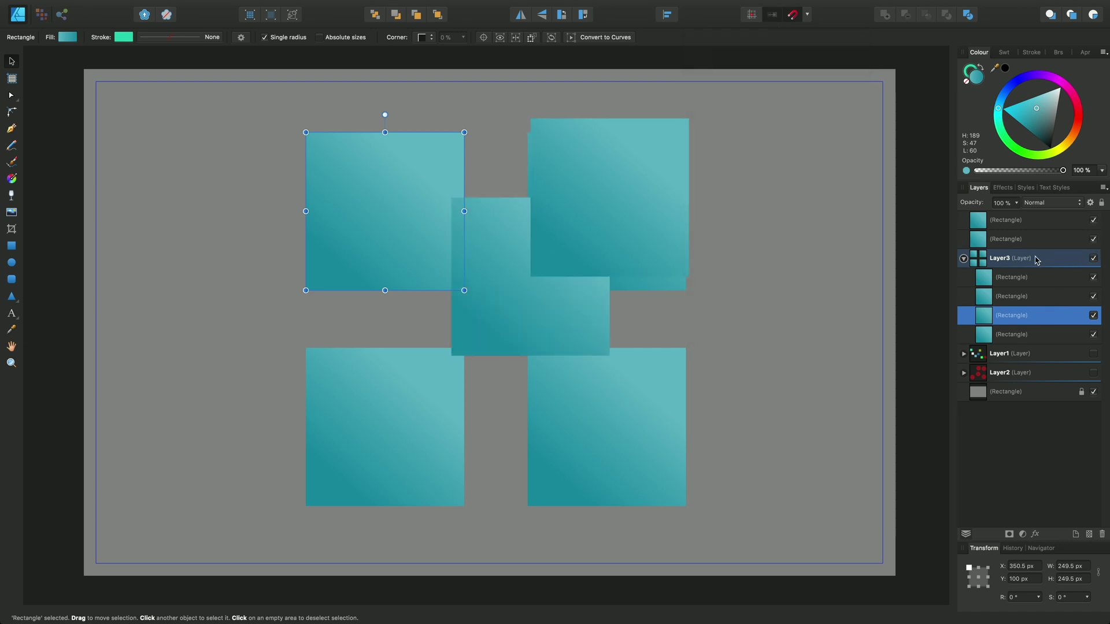
click(385, 415)
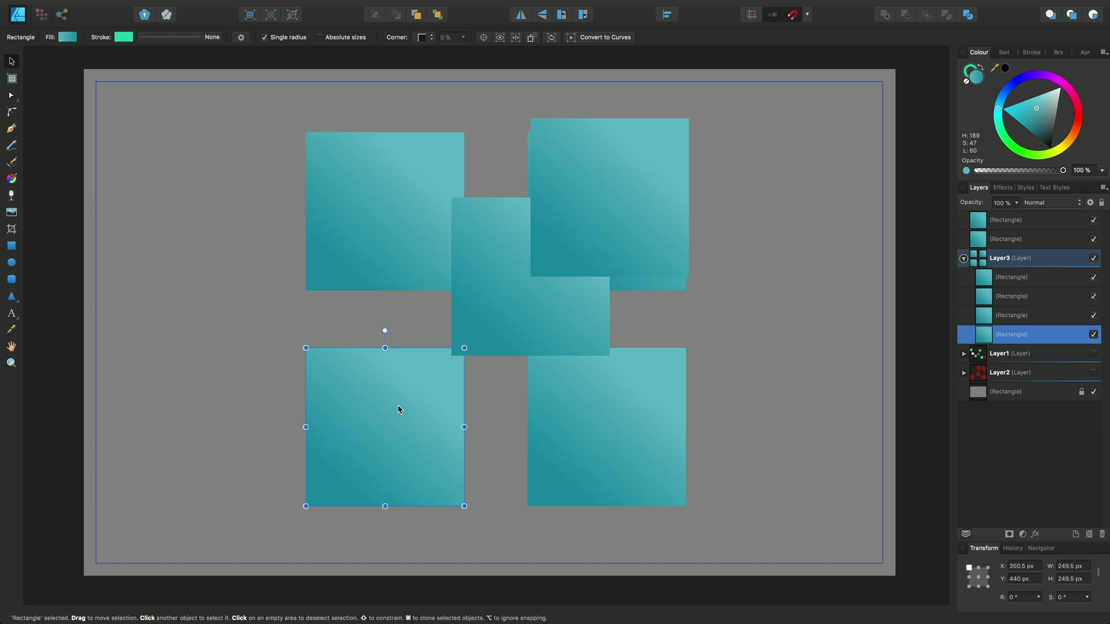
drag(395, 405, 438, 403)
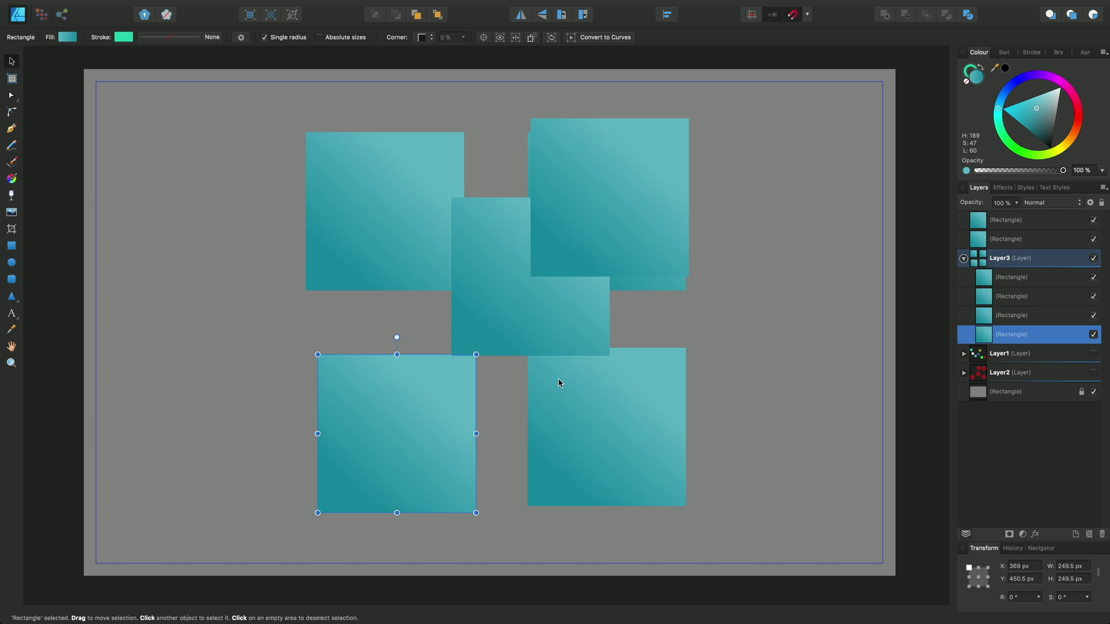
Step: Set the snapping candidates option to Candidate List
click(808, 14)
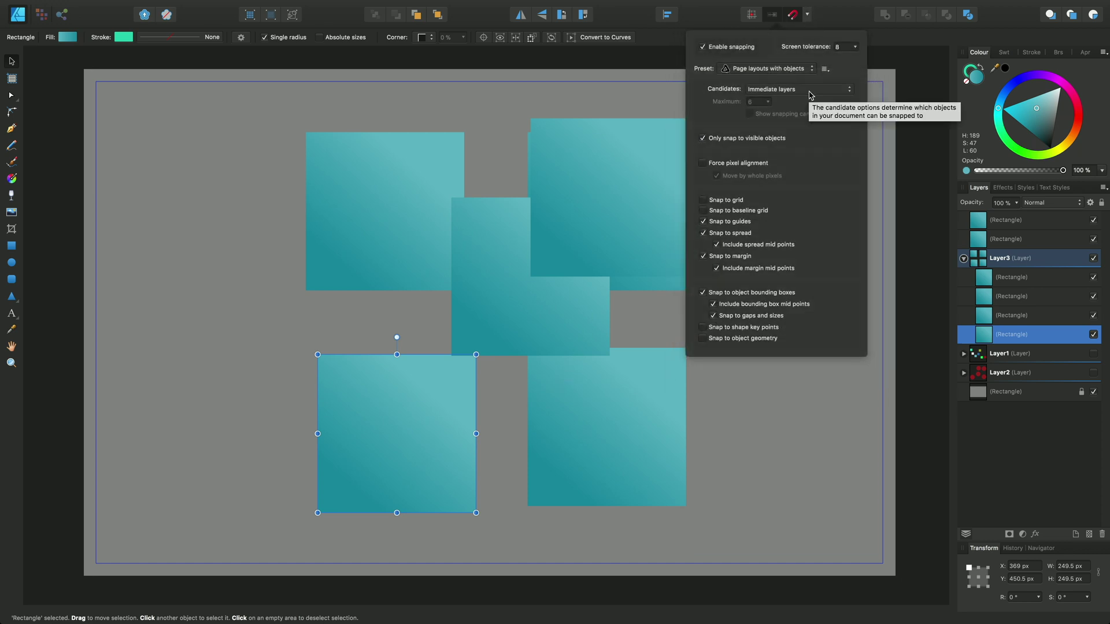
click(852, 95)
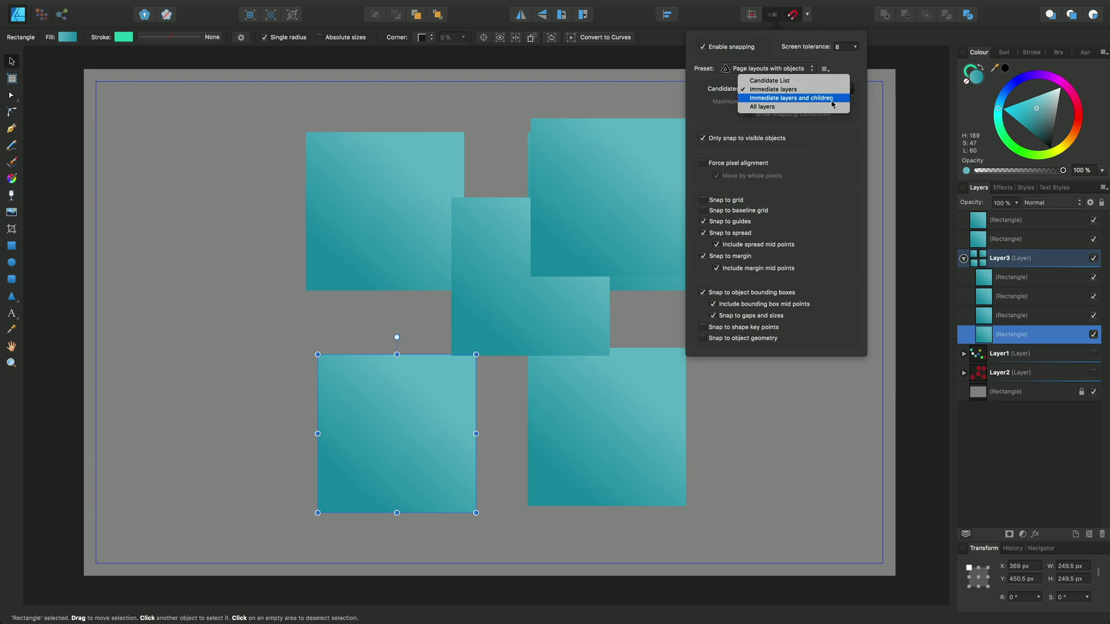
click(821, 77)
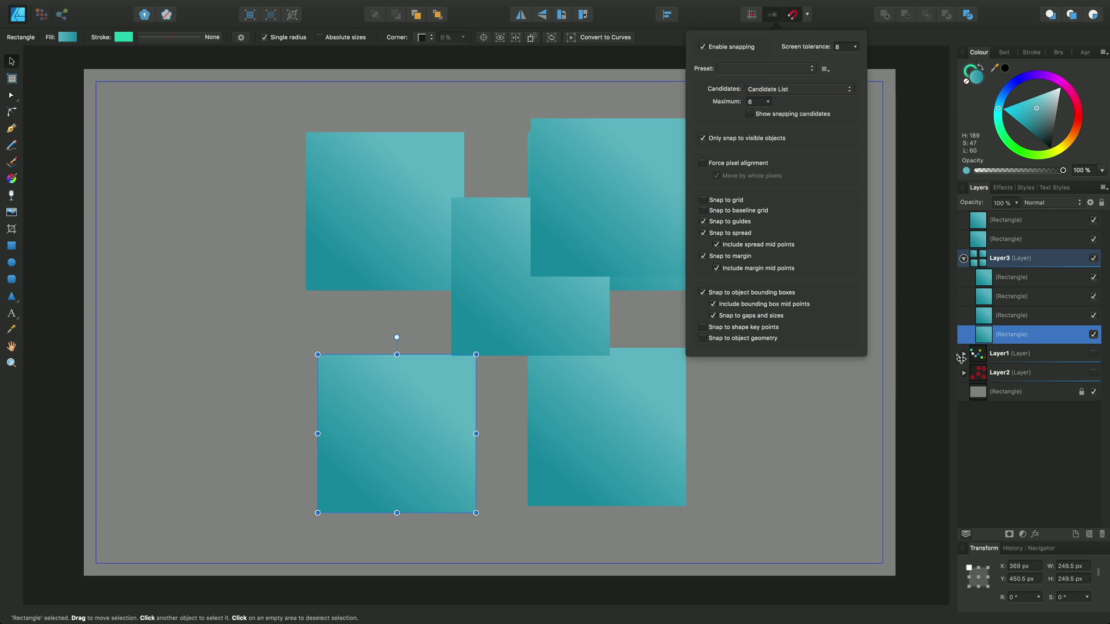
Step: Hide the two teal rectangles and Layer3, collapse Layer3, and show Layer1's coloured squares
click(1094, 220)
click(1093, 239)
click(1094, 258)
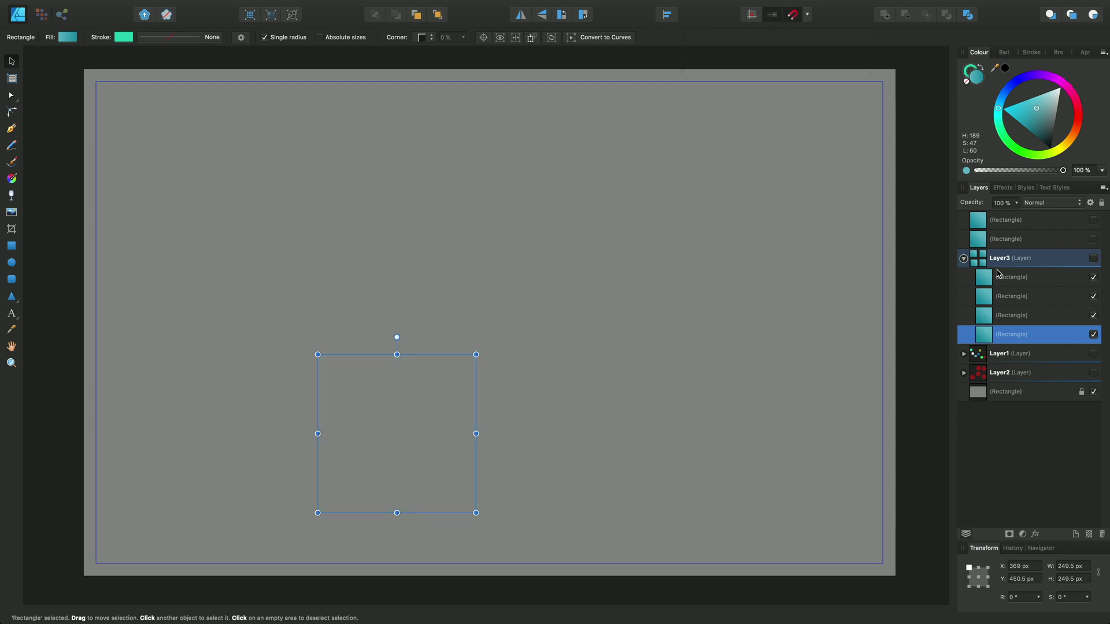
click(963, 258)
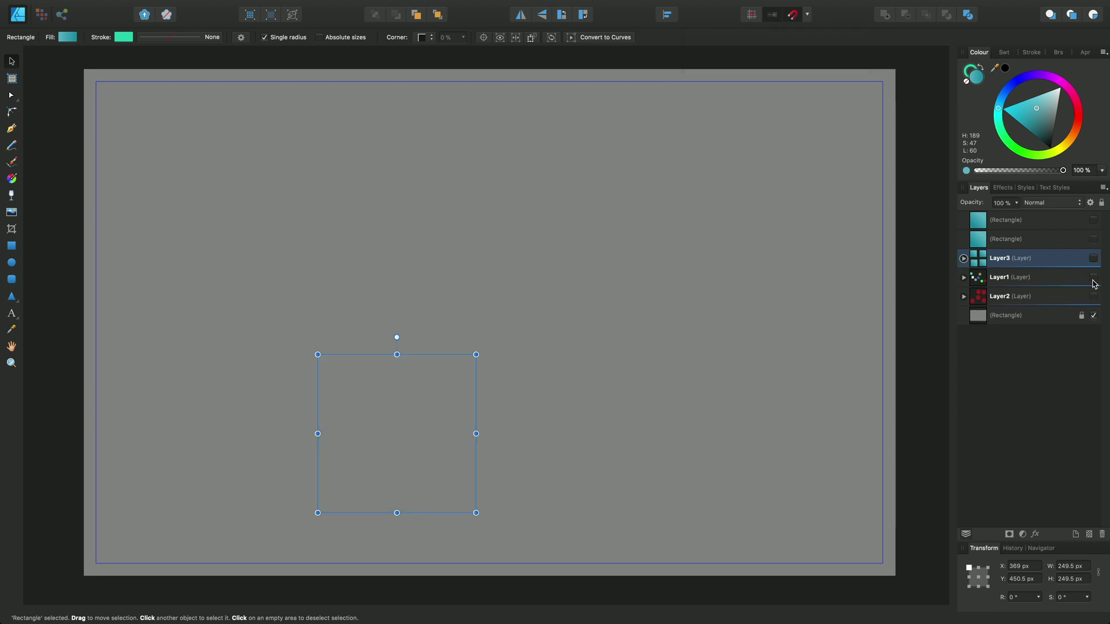
click(1093, 278)
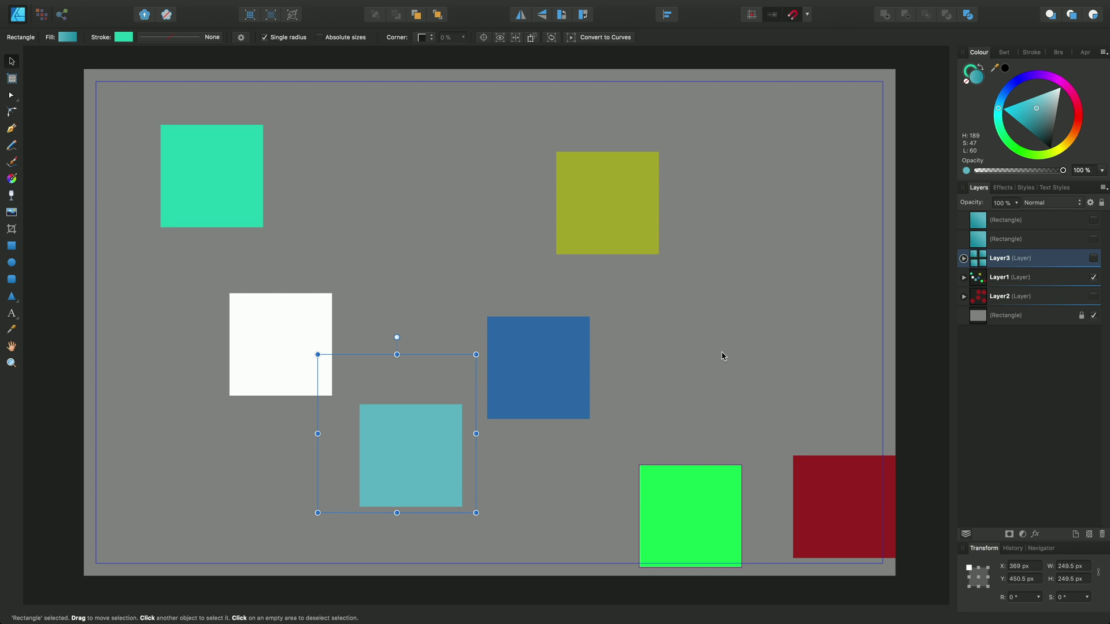
Step: Deselect everything and set the snapping Maximum candidates to 4
click(765, 494)
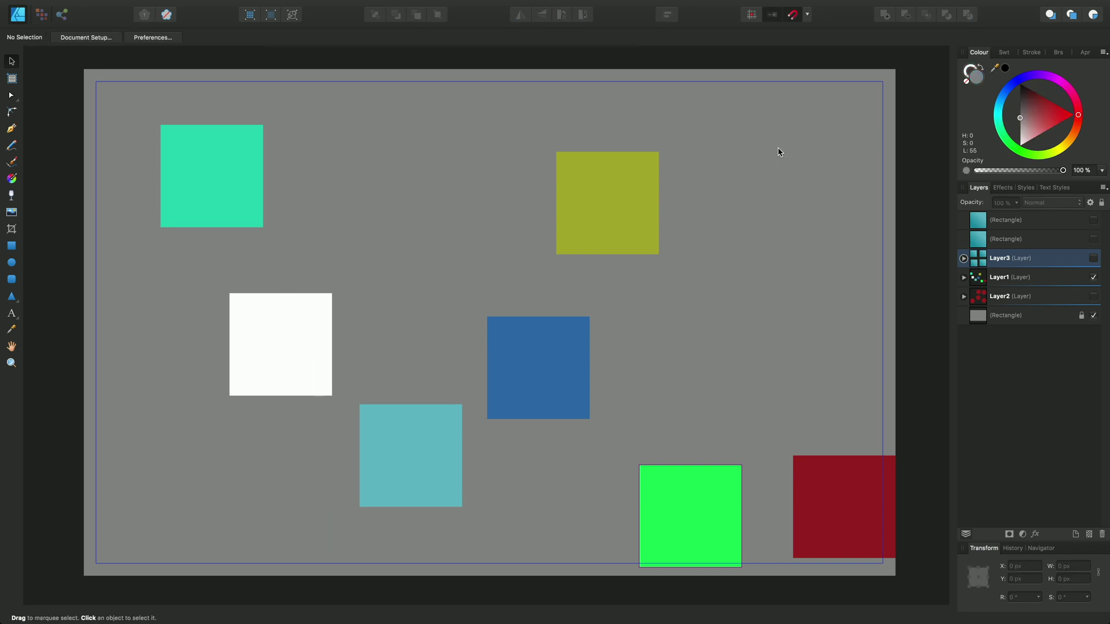
click(808, 15)
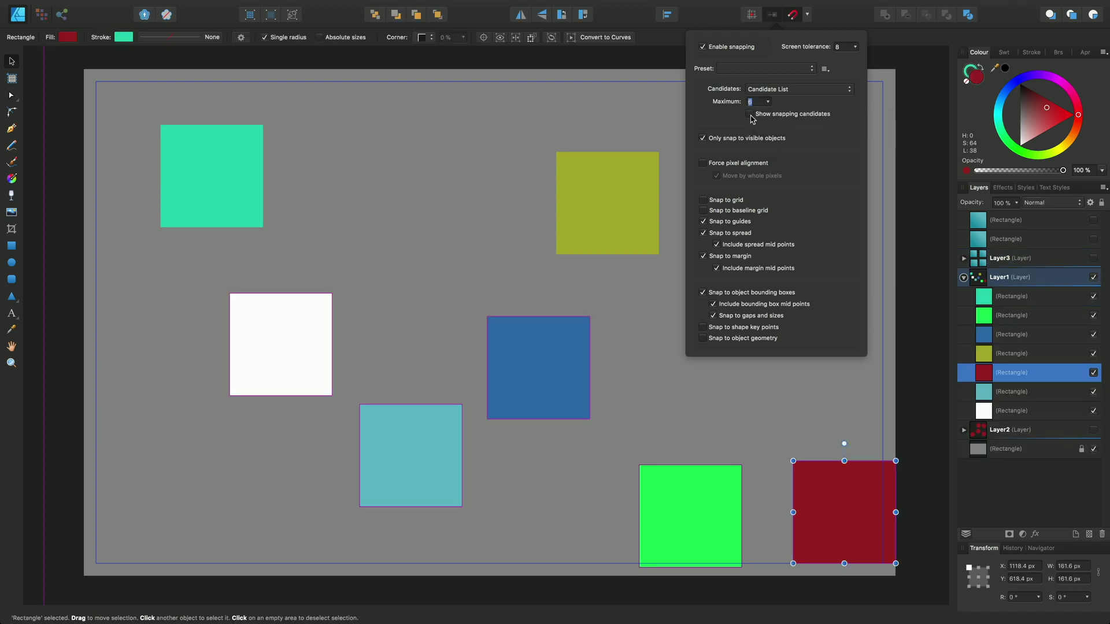
Step: Snap the red square up beside the olive square, at X 956.7 px, Y 130.7 px
click(848, 531)
drag(848, 514, 737, 202)
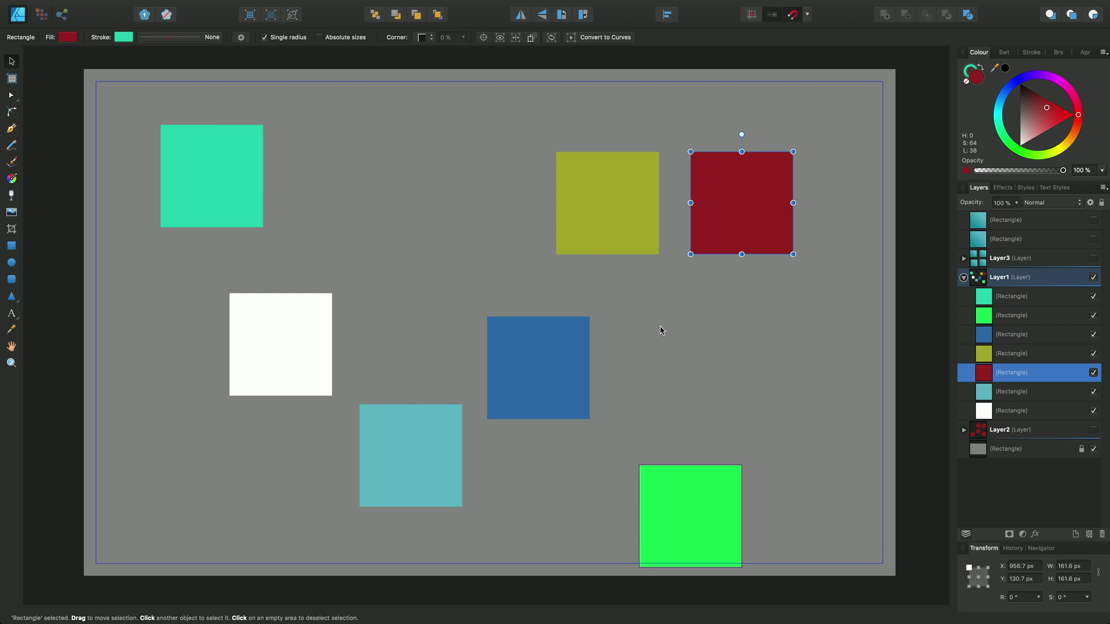
Step: Hide Layer1's coloured squares, show Layer3's teal squares, and select the top-right one
click(1094, 278)
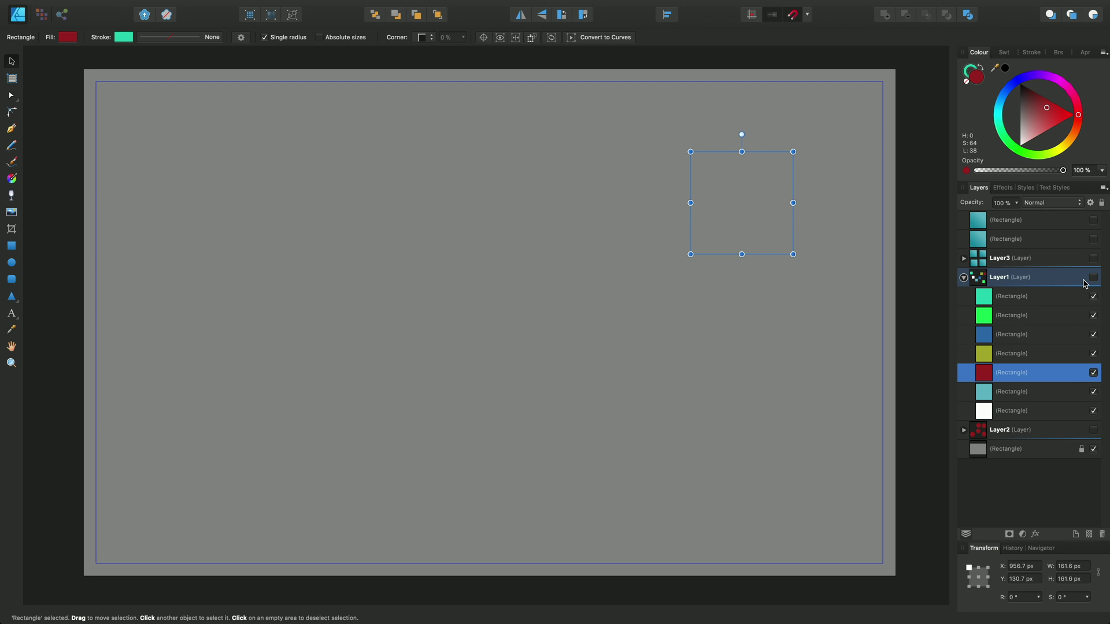
click(1094, 258)
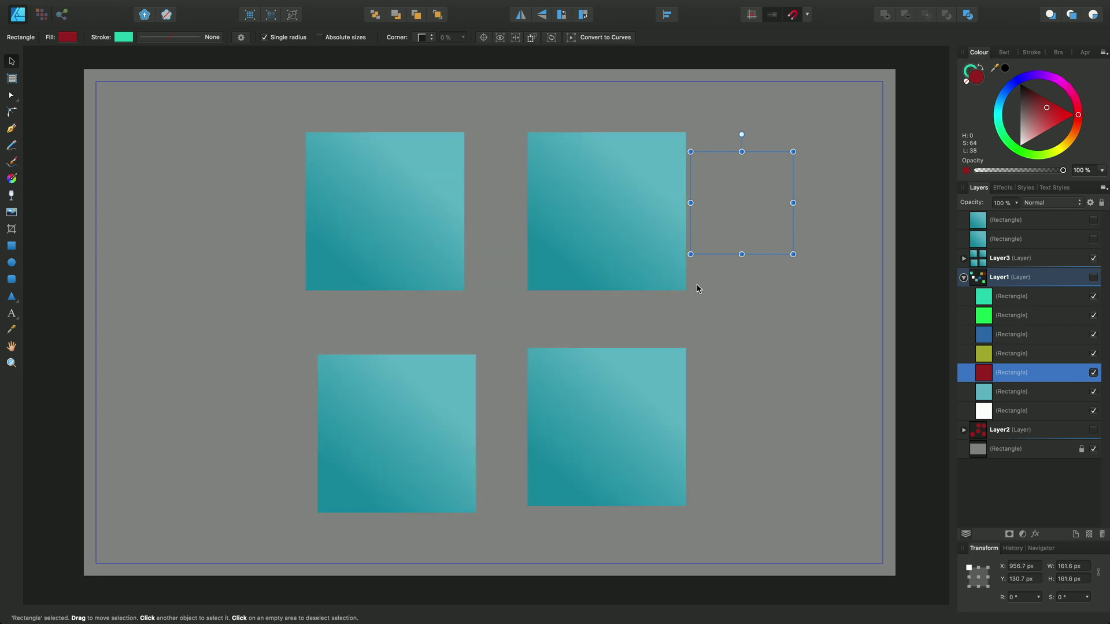
click(583, 209)
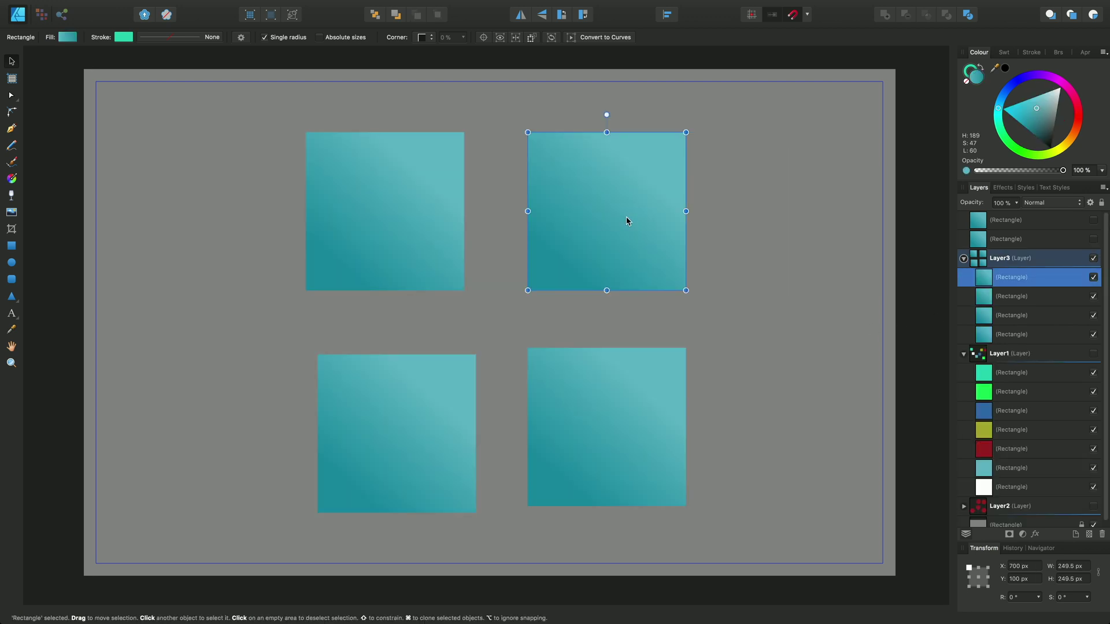
Step: Turn on Show Grid so the grid displays over the page
mouse_move(461, 4)
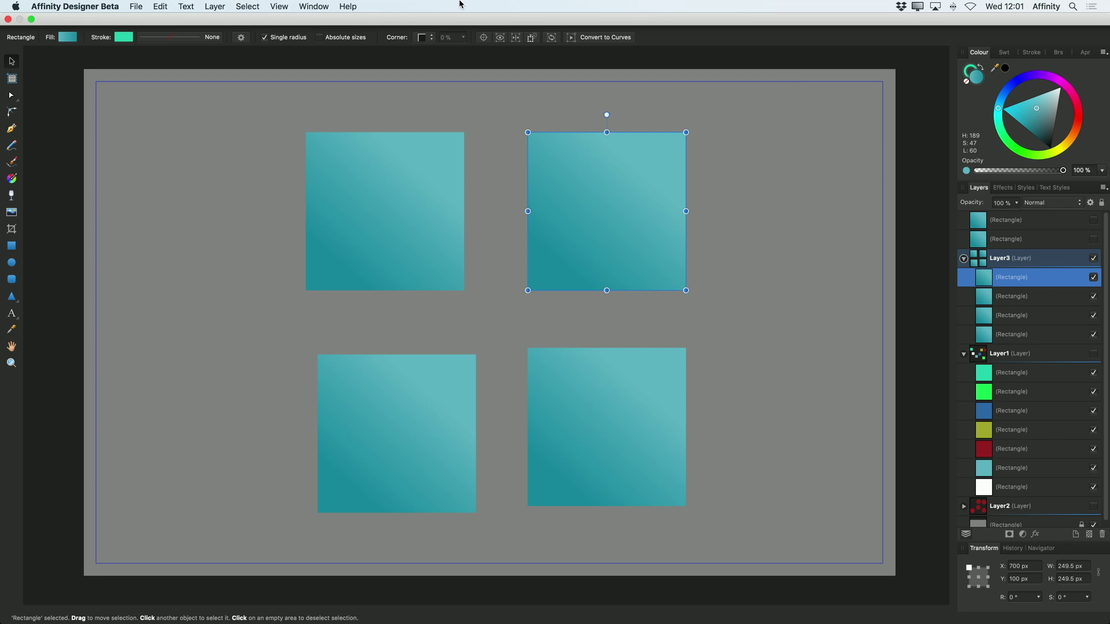
click(280, 6)
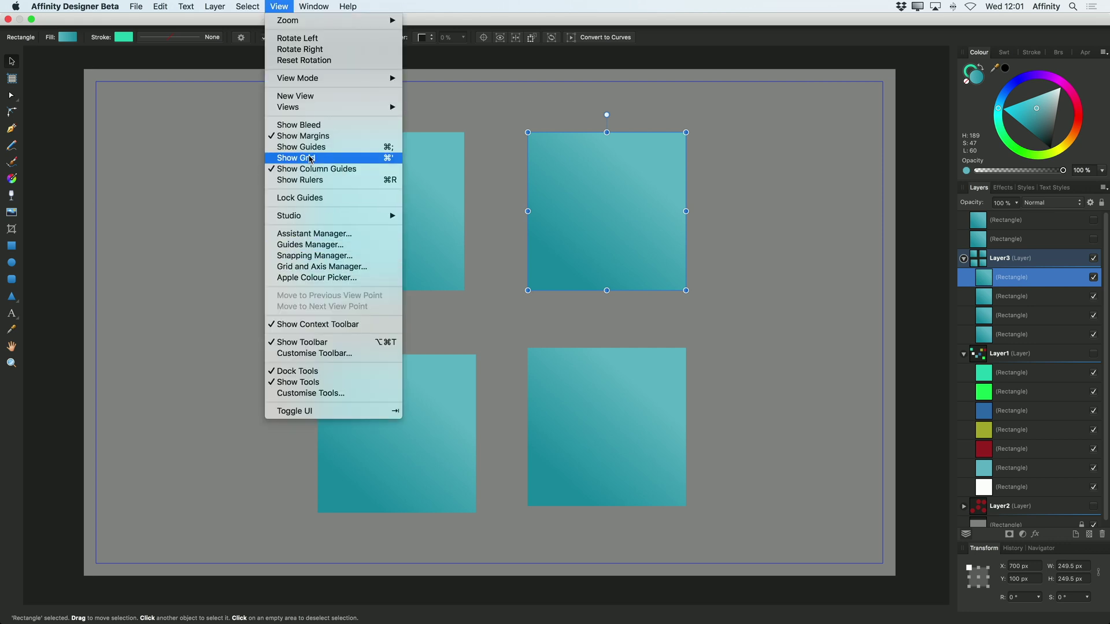
click(310, 158)
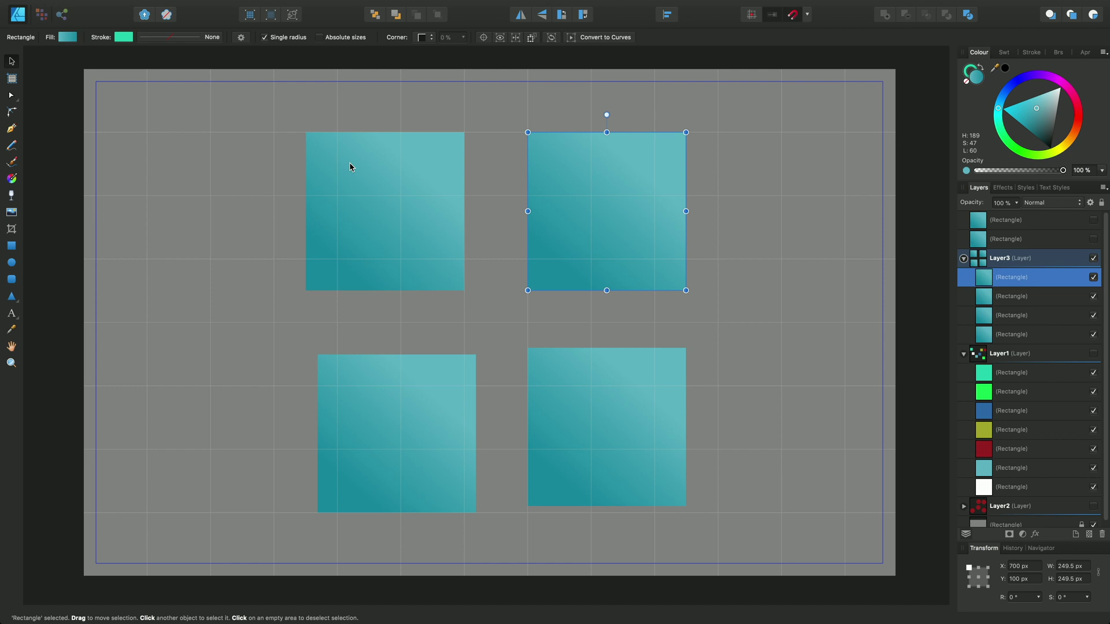
Step: Enable Snap to grid and snap the top-left teal square onto the grid further left
click(376, 175)
mouse_move(370, 180)
mouse_down()
mouse_move(298, 181)
mouse_move(314, 201)
mouse_move(303, 171)
mouse_move(310, 189)
mouse_move(302, 173)
mouse_move(349, 177)
mouse_up()
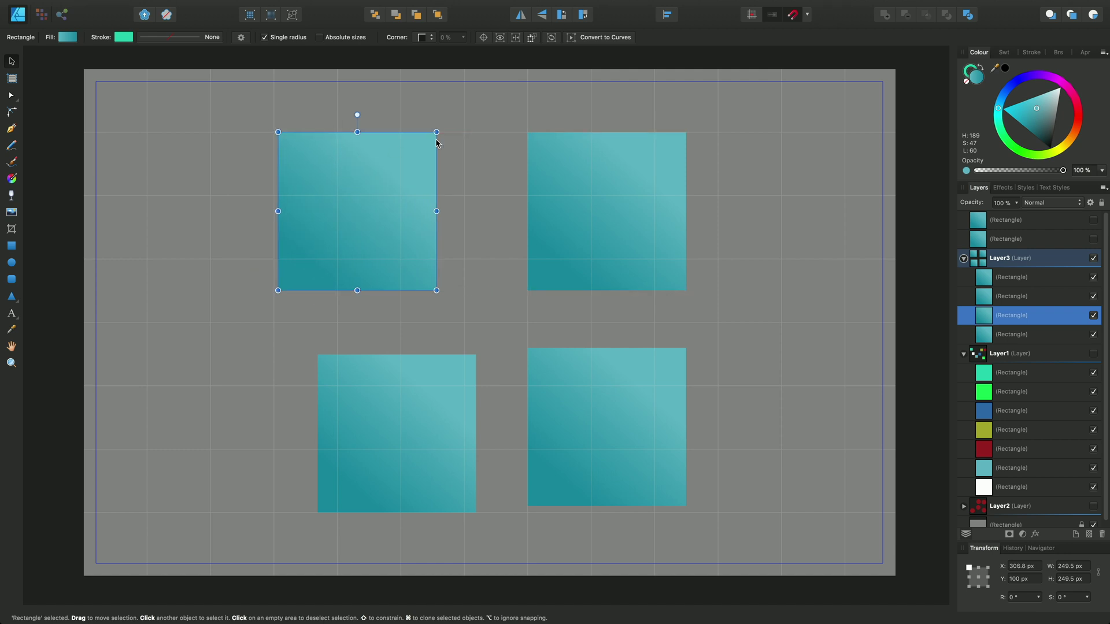
click(809, 15)
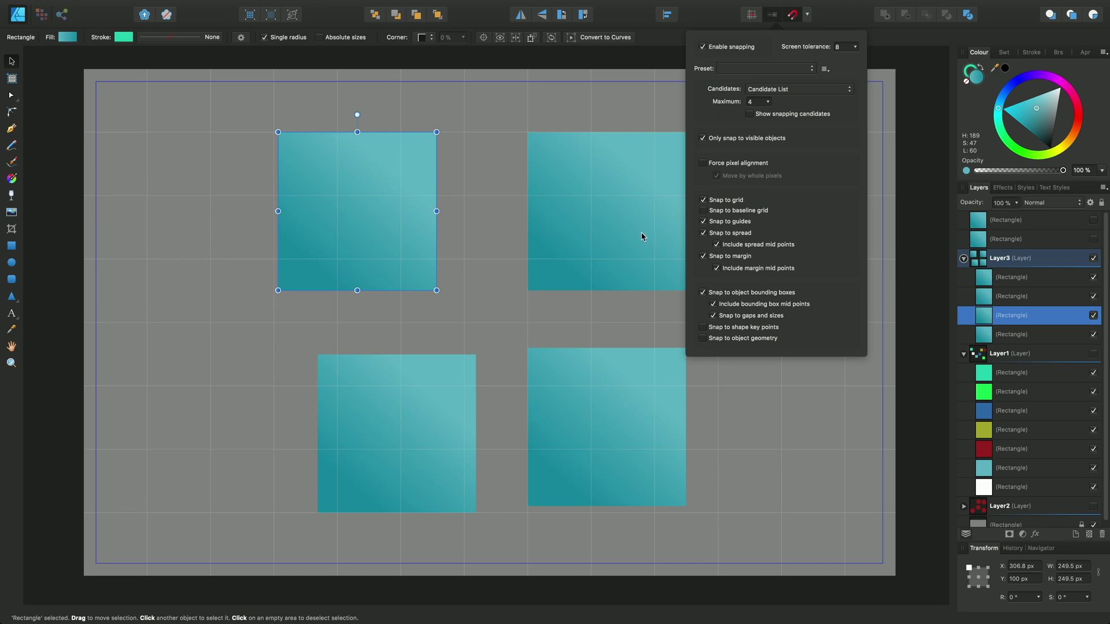
click(379, 213)
drag(379, 213, 342, 209)
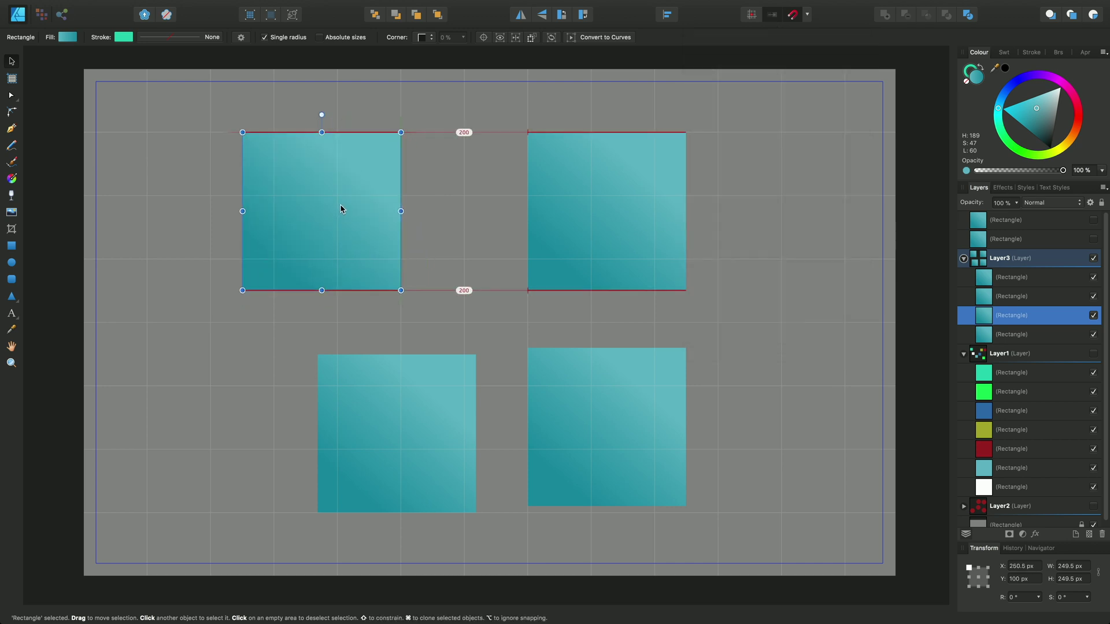
Step: Snap the top-right, lower-right and lower-left squares to grid lines at X 250.5/800 px, Y 100/500 px
click(574, 231)
drag(575, 230, 630, 231)
drag(616, 410, 665, 445)
drag(446, 424, 371, 452)
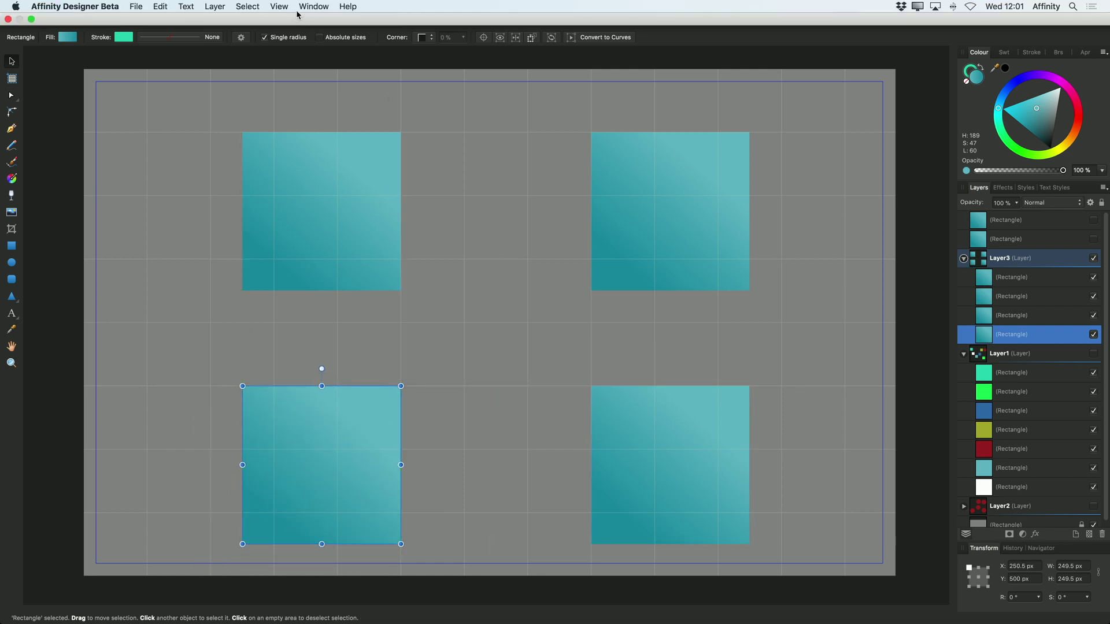
Step: Hide the page grid and show the guides instead
click(279, 6)
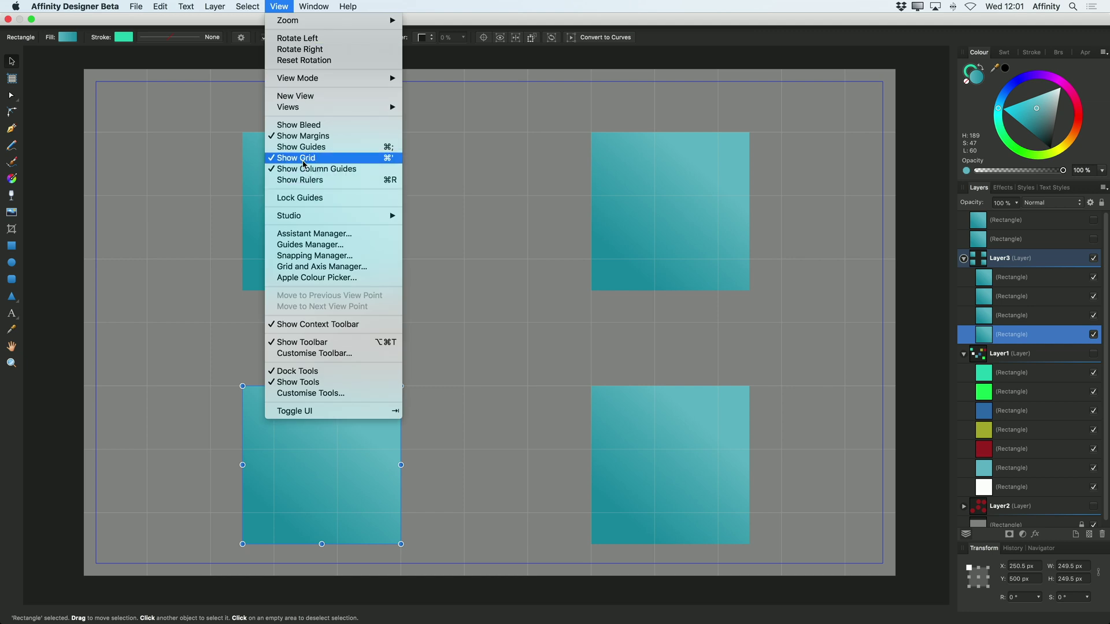
click(280, 6)
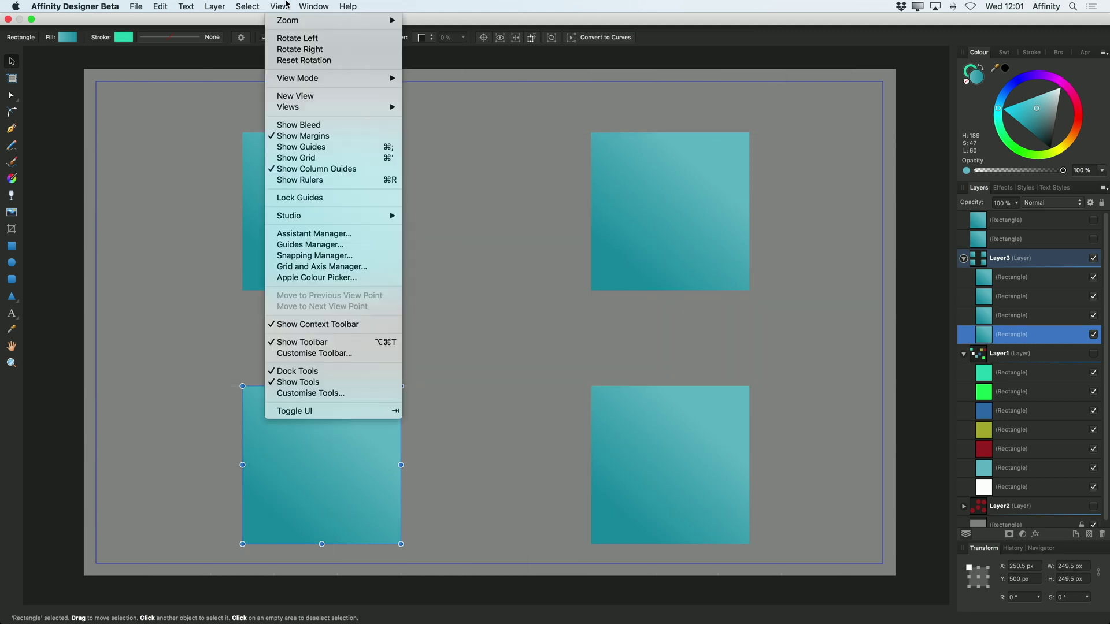
click(310, 152)
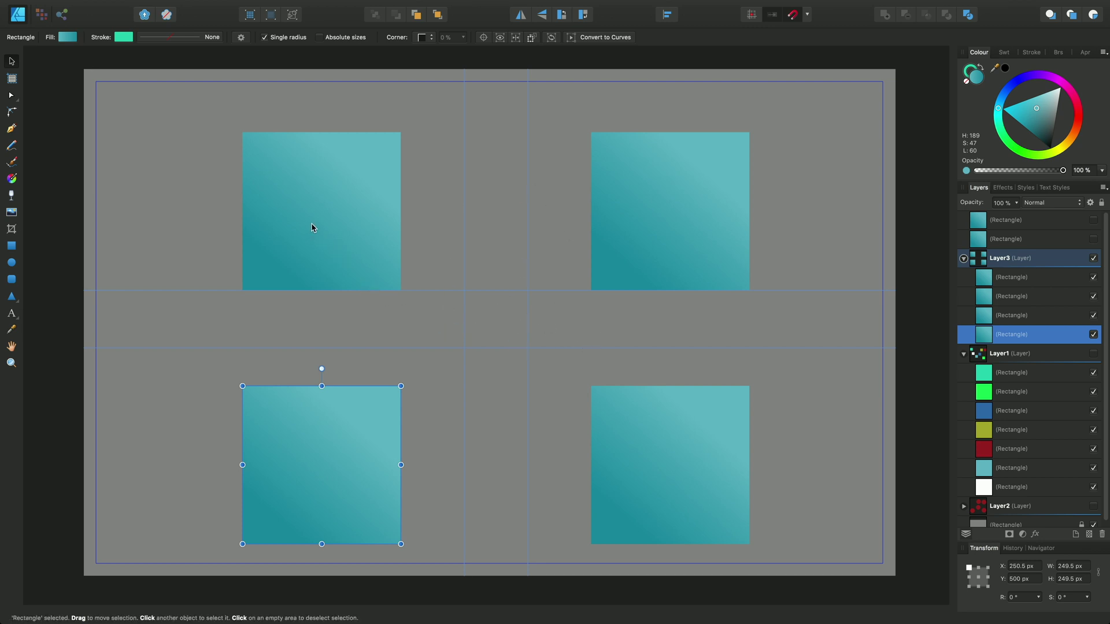
Step: Drag the four teal squares against the guides into a block at X 350.5/700 px, Y 100/440 px
drag(321, 225, 383, 220)
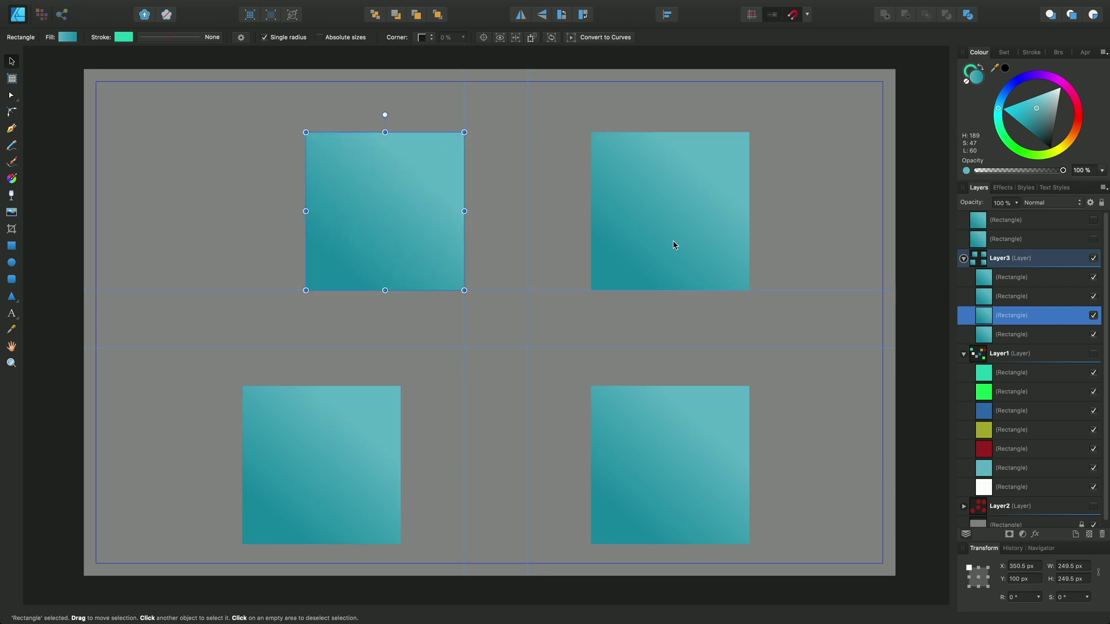
click(669, 226)
drag(669, 225, 614, 227)
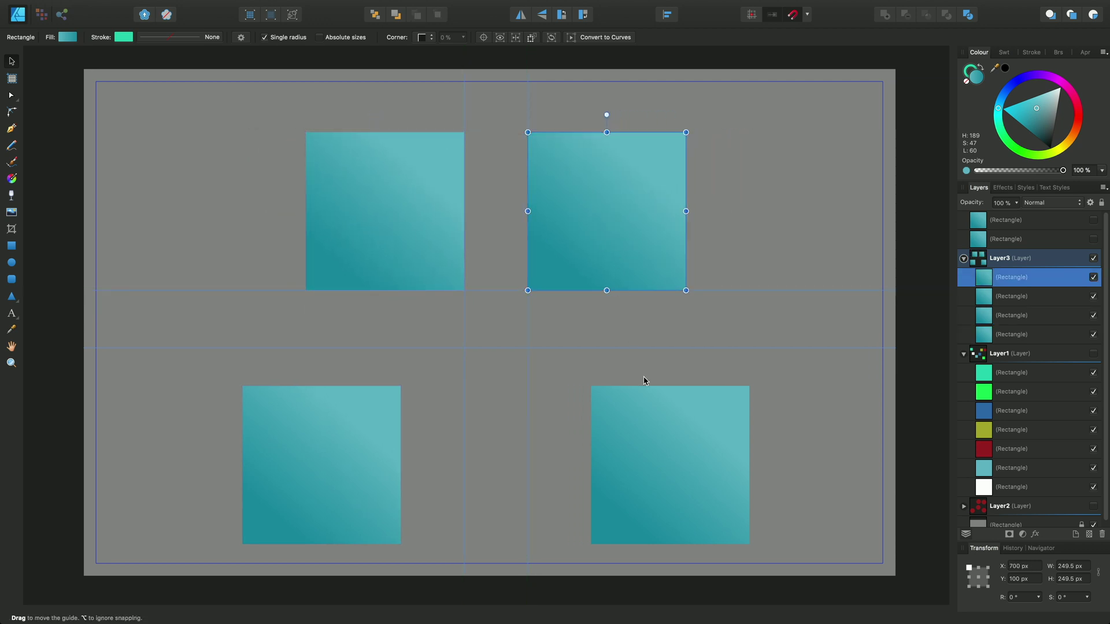
drag(681, 434, 618, 394)
drag(372, 461, 436, 422)
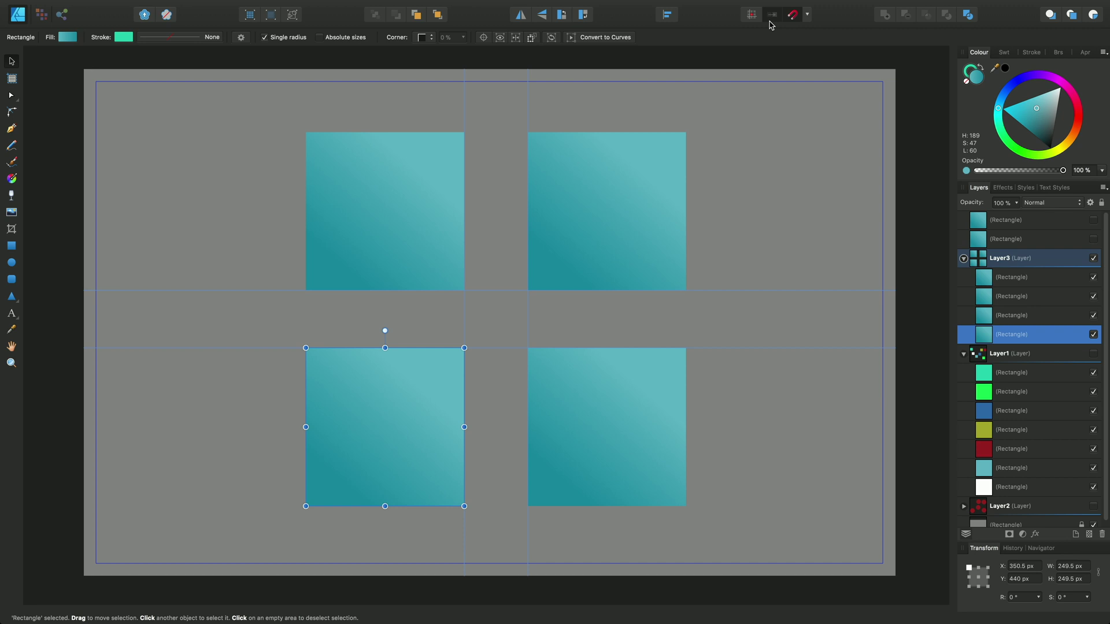
click(808, 15)
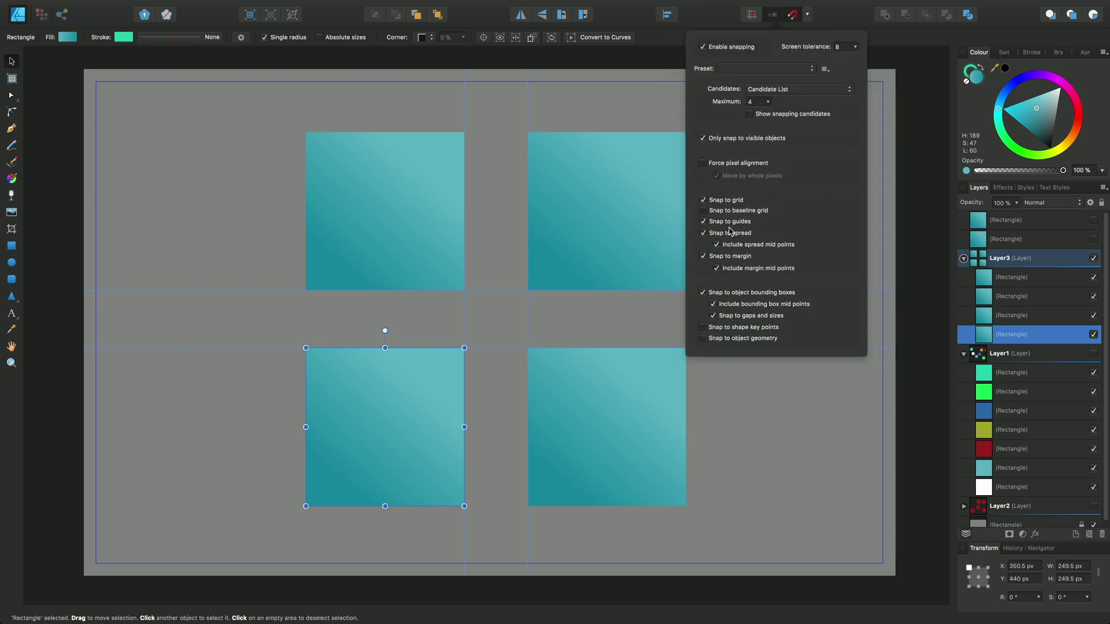